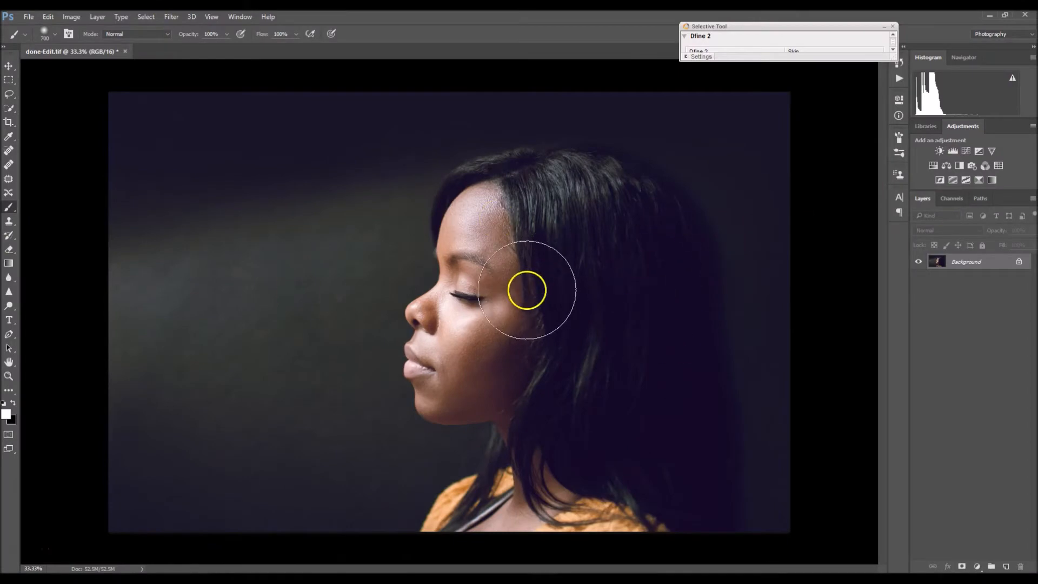
key("alt+Tab")
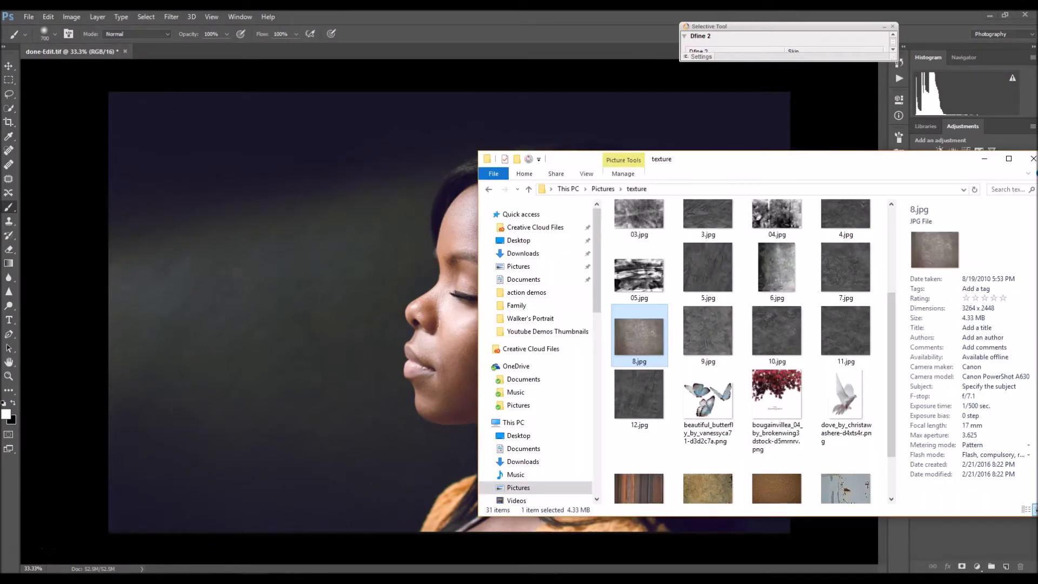
left_click_drag(639, 275, 621, 254)
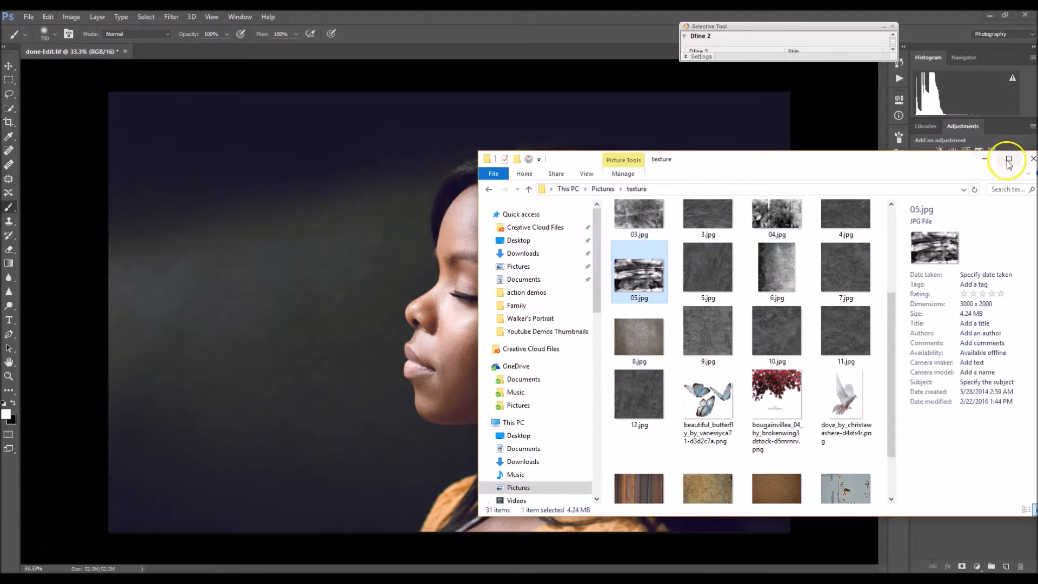
left_click(985, 158)
left_click(27, 17)
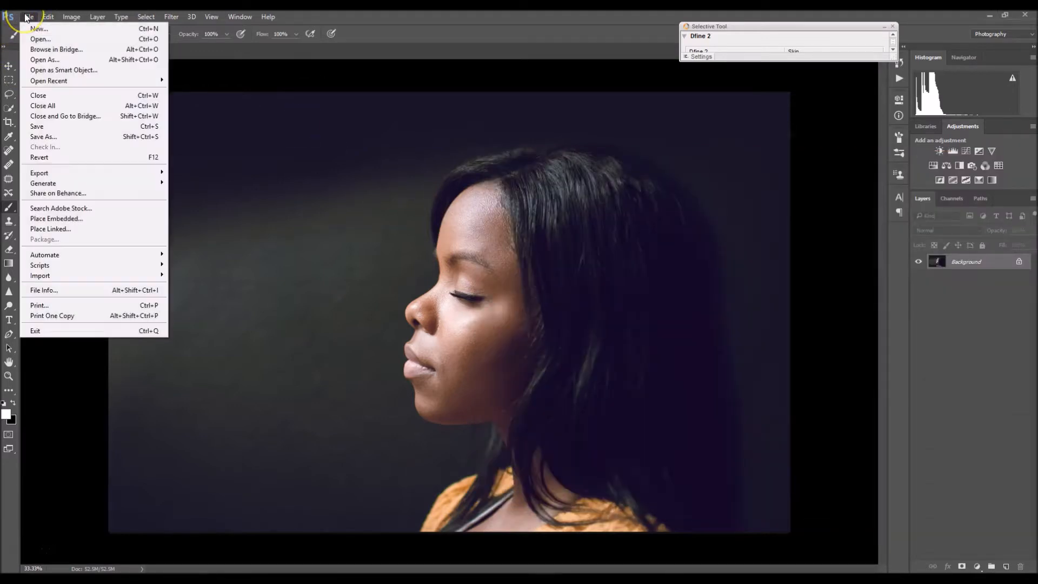
left_click(44, 39)
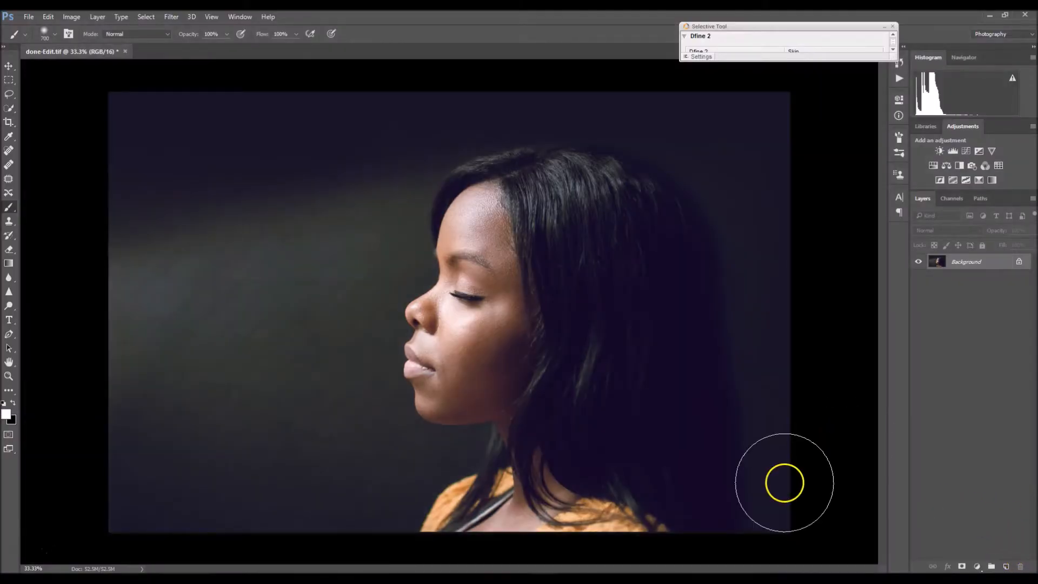
left_click_drag(764, 25, 759, 21)
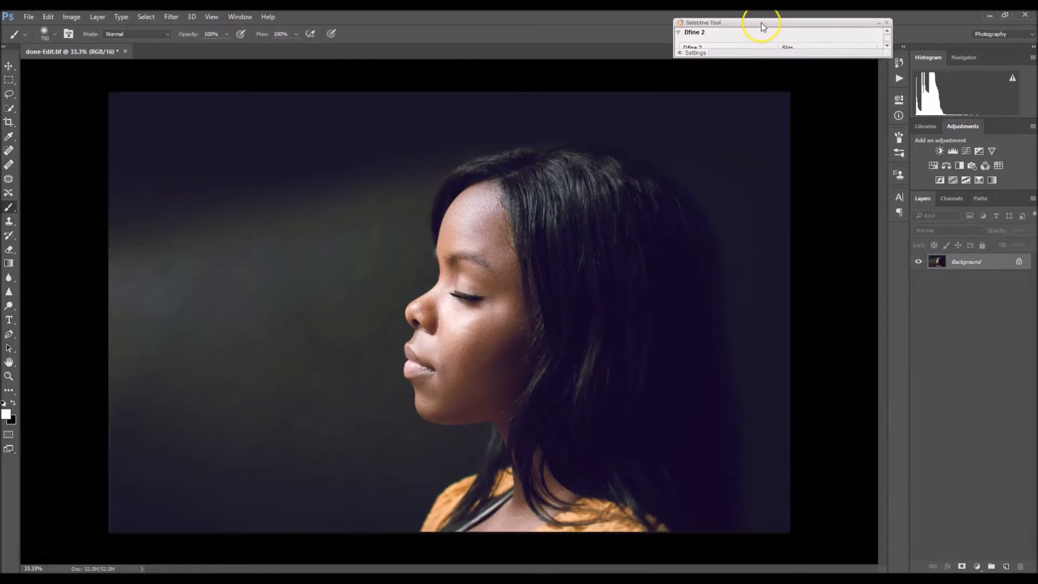
Switch to the texture folder in File Explorer and place 8.jpg into the open portrait document.
key("alt+Tab")
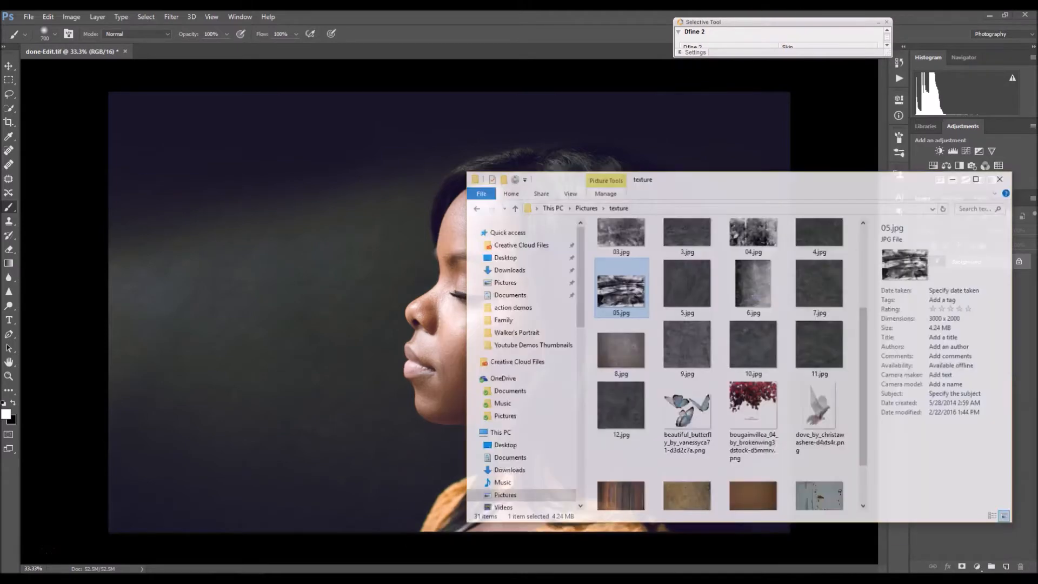
left_click_drag(681, 169, 760, 99)
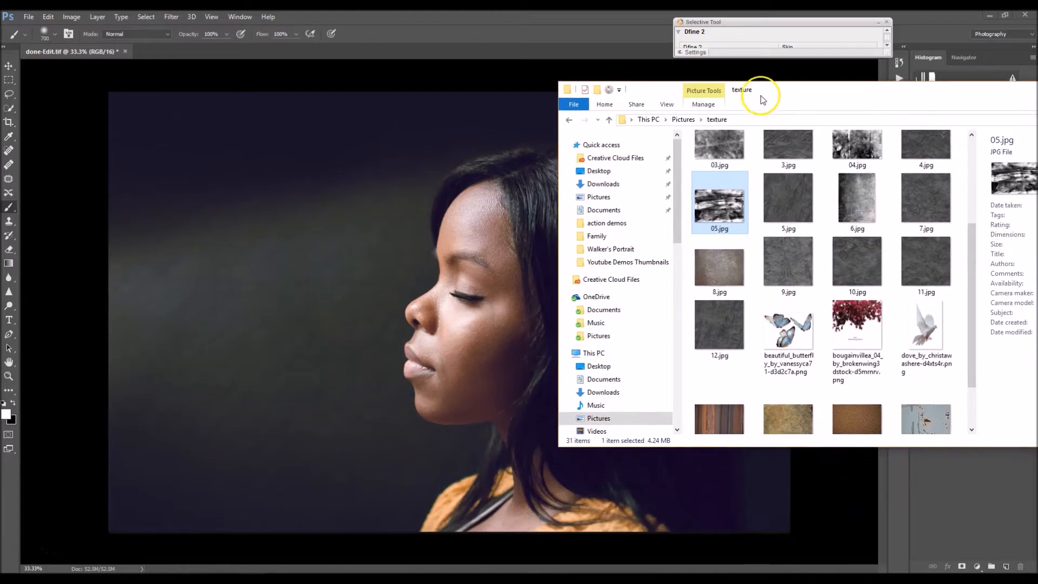
mouse_move(679, 163)
left_mouse_down()
mouse_move(680, 185)
mouse_move(689, 164)
left_mouse_up()
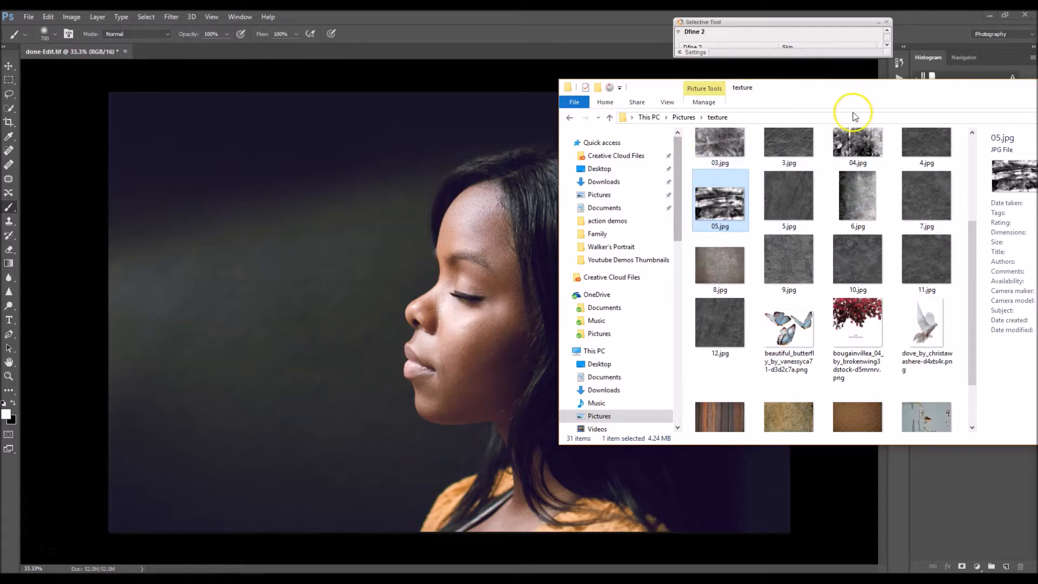
left_click_drag(795, 91, 724, 79)
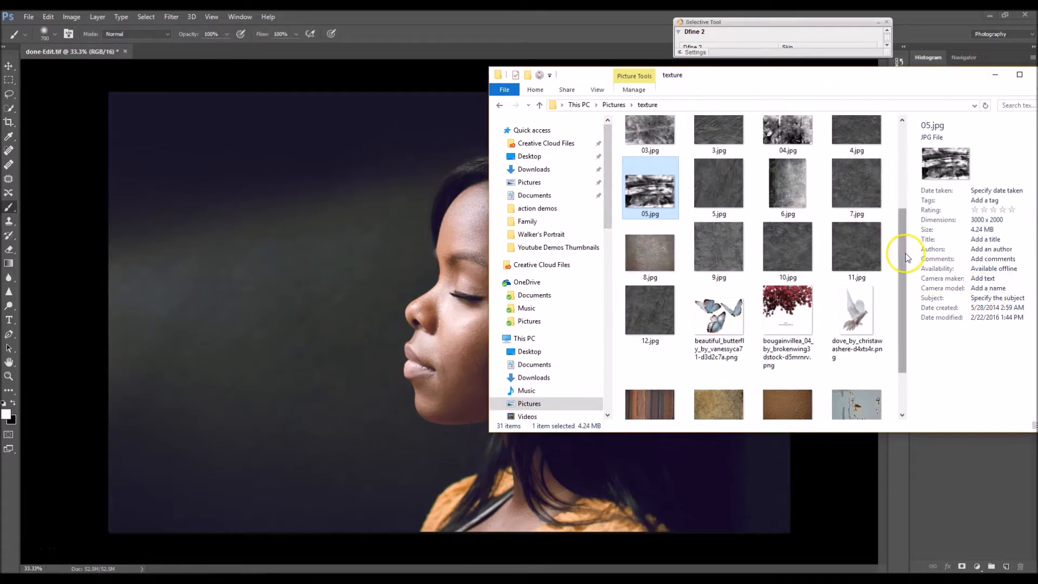
left_click_drag(905, 257, 897, 161)
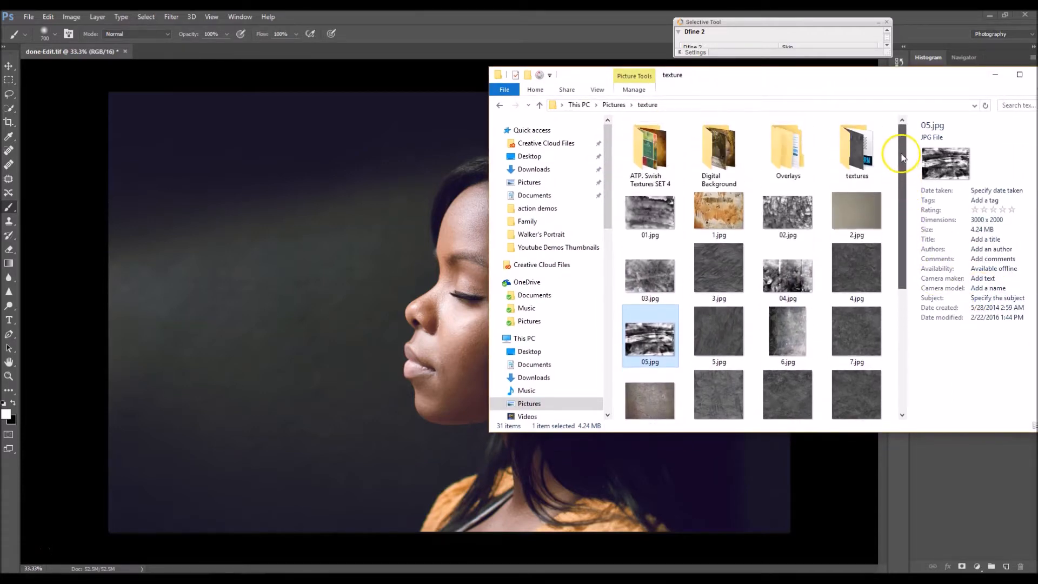
left_click_drag(902, 221, 903, 281)
left_click_drag(652, 299, 370, 278)
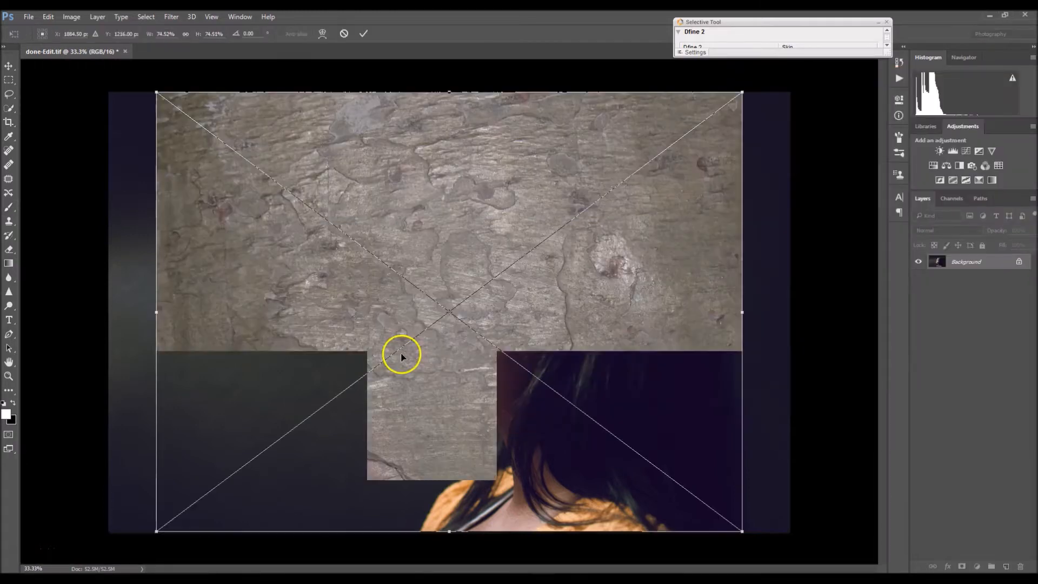
Stretch the placed texture slightly past all four canvas edges, to about 88% width and 77% height, and commit the transform.
left_click_drag(157, 314, 103, 312)
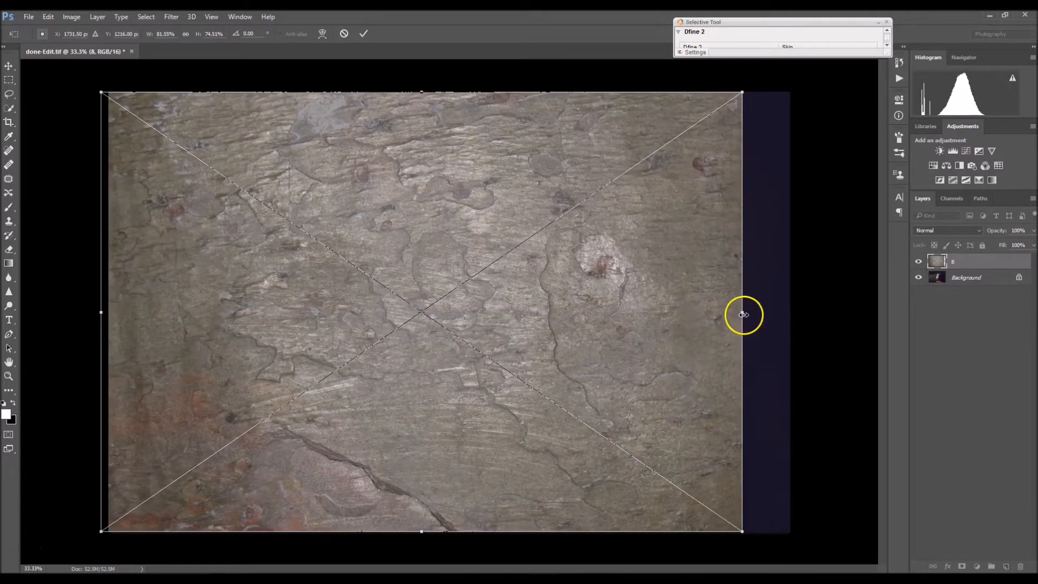
left_click_drag(742, 313, 794, 312)
left_click_drag(447, 89, 447, 87)
left_click_drag(446, 531, 448, 539)
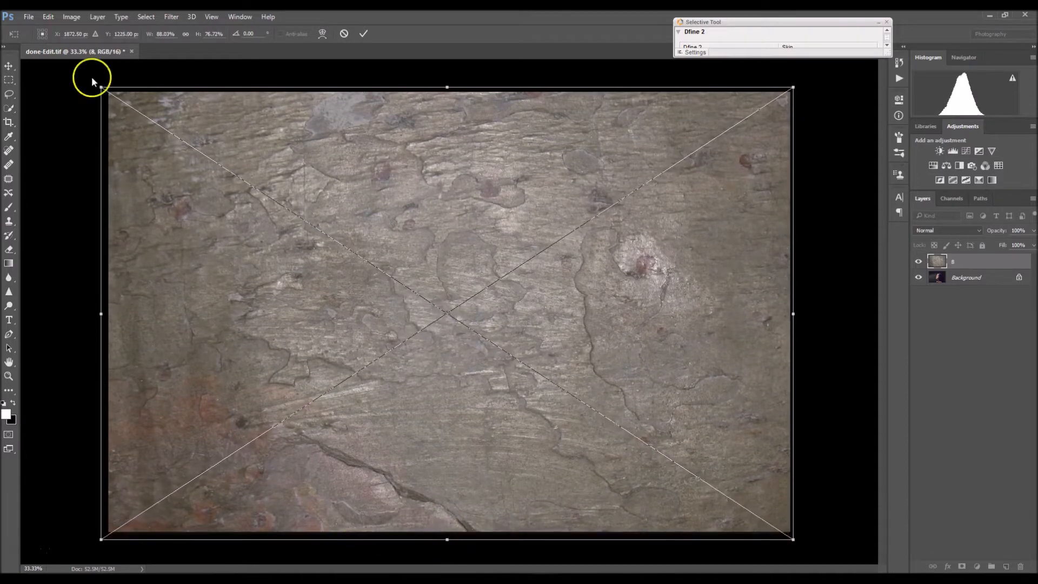
left_click(365, 34)
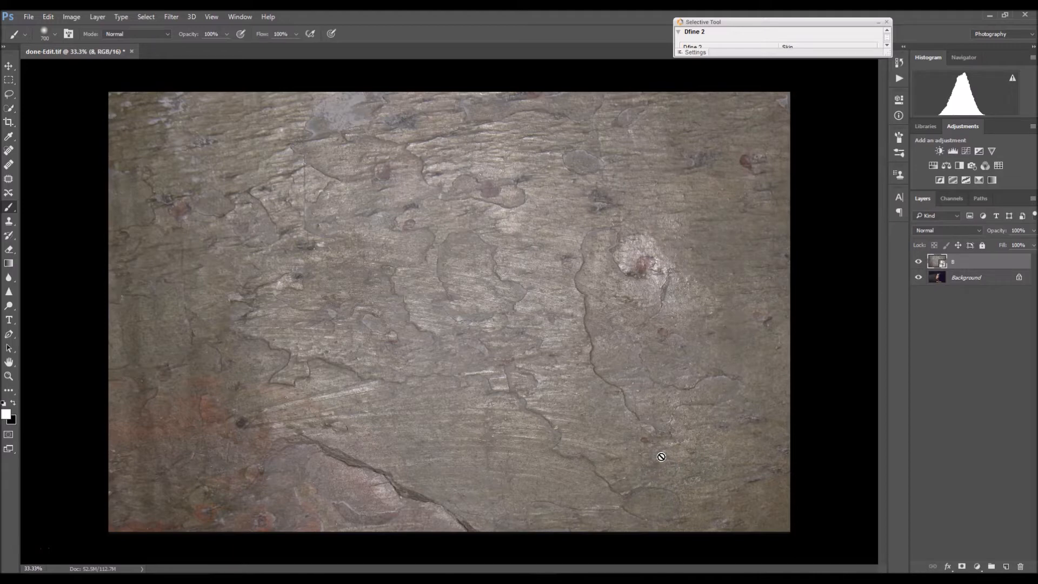
Put the texture layer in a new group and set the group's blend mode to Multiply.
left_click_drag(981, 266, 993, 564)
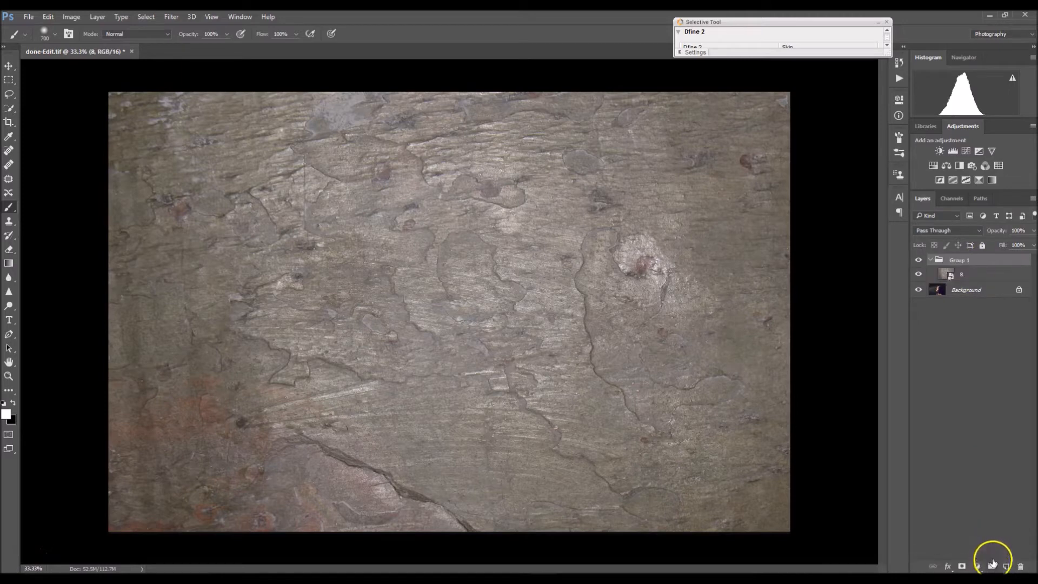
left_click(966, 231)
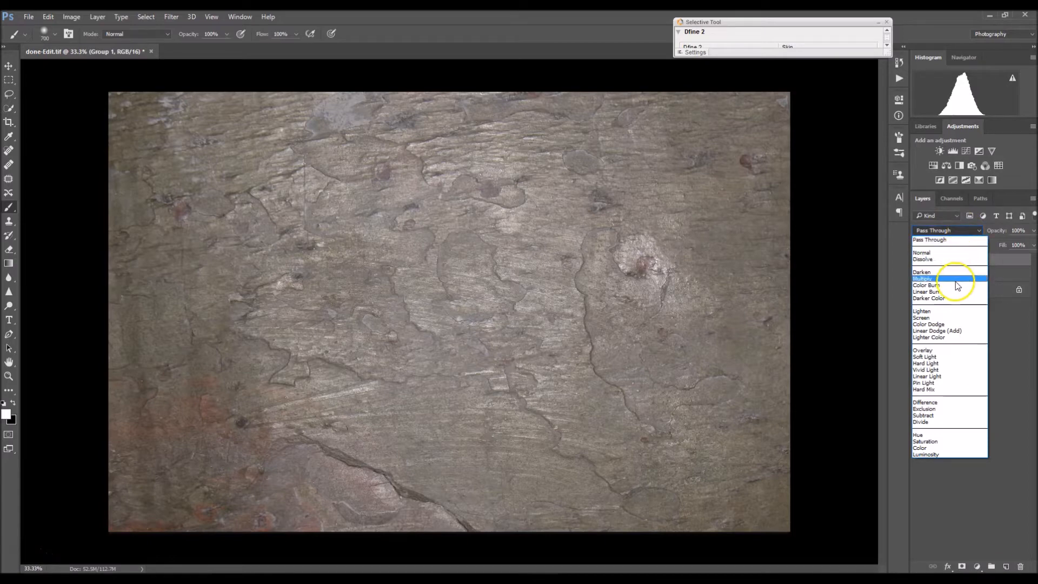
left_click(960, 279)
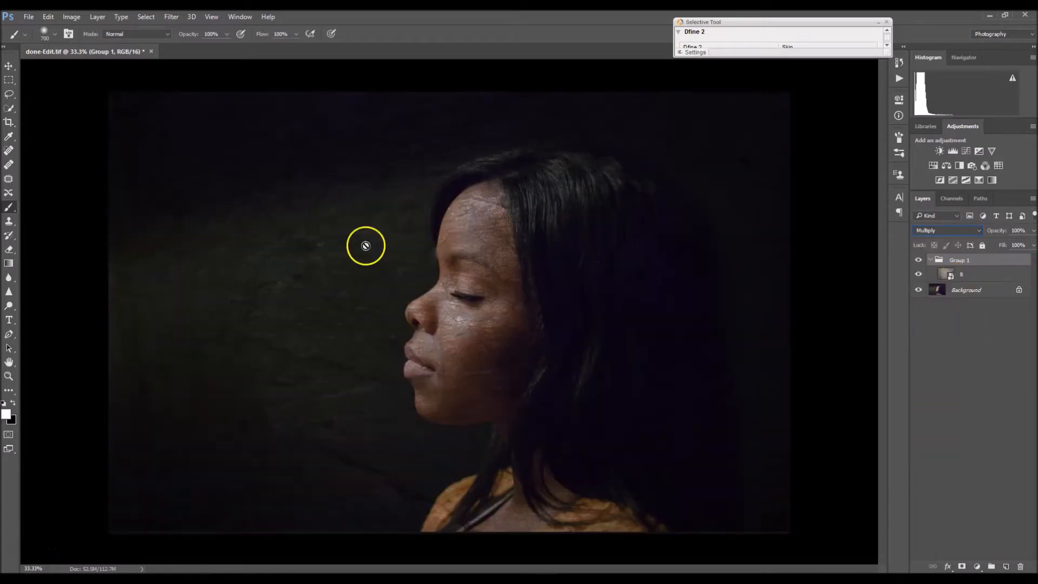
Add a white layer mask to the texture group.
left_click(984, 260)
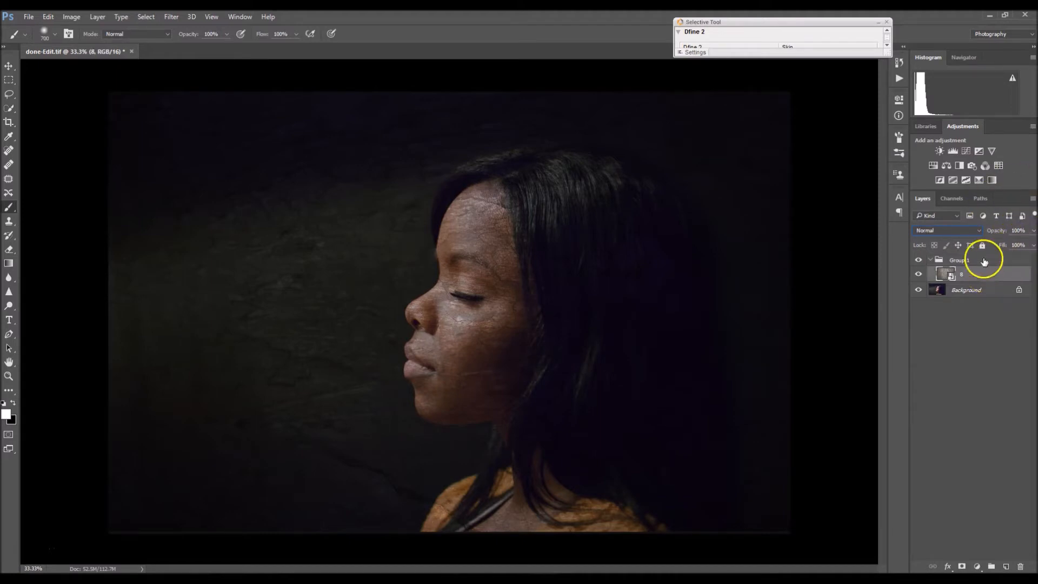
mouse_move(971, 264)
left_mouse_down()
mouse_move(937, 265)
mouse_move(952, 262)
left_mouse_up()
left_click(962, 566)
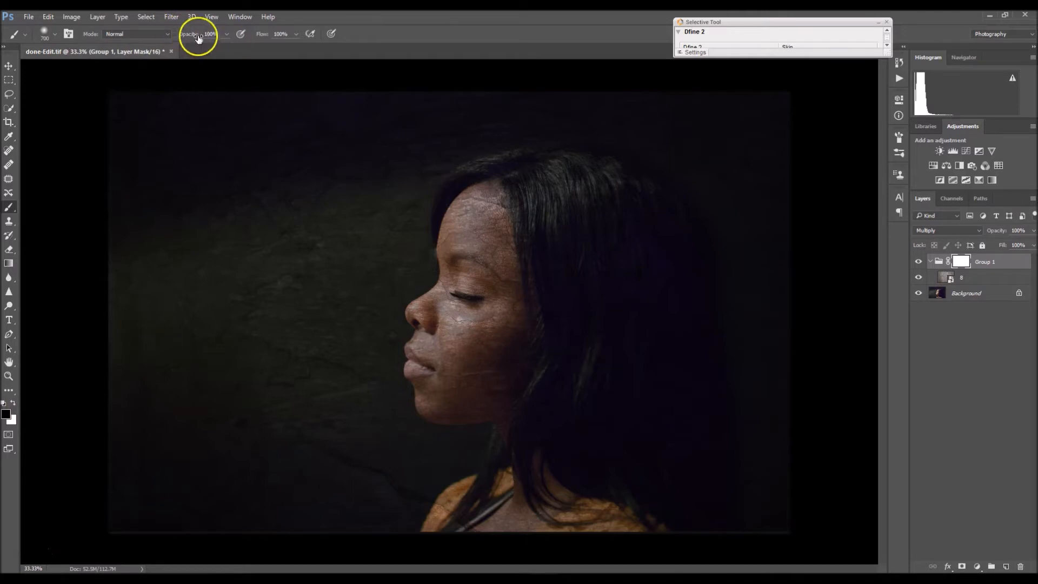
Paint black on the group's mask over the woman's face, hair and shoulders with a soft 900 px brush to remove the texture.
left_click(53, 33)
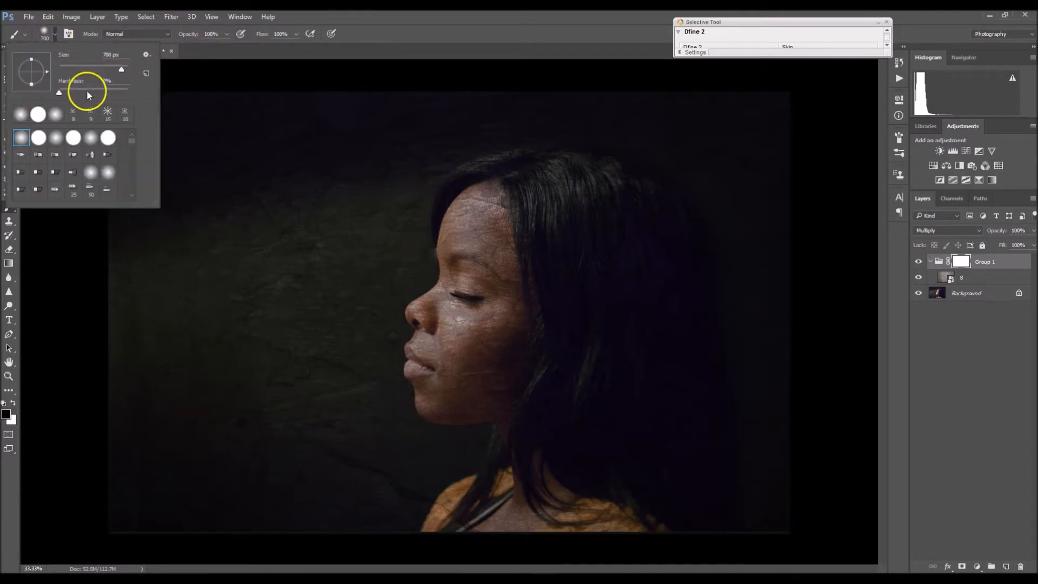
left_click(54, 34)
key("bracketright")
key("bracketright")
mouse_move(510, 308)
left_mouse_down()
mouse_move(514, 242)
mouse_move(570, 274)
mouse_move(528, 441)
mouse_move(544, 498)
mouse_move(482, 538)
mouse_move(558, 521)
mouse_move(596, 225)
mouse_move(607, 475)
mouse_move(462, 367)
mouse_move(501, 255)
mouse_move(577, 216)
mouse_move(628, 265)
mouse_move(657, 320)
mouse_move(661, 494)
mouse_move(647, 247)
mouse_move(672, 526)
mouse_move(514, 243)
mouse_move(515, 360)
mouse_move(478, 372)
mouse_move(475, 334)
mouse_move(514, 297)
mouse_move(593, 498)
mouse_move(538, 492)
left_mouse_up()
Paint white on the mask around the woman's outline with a brush reduced to 250 px, and lower the group's opacity to about 53%.
key("x")
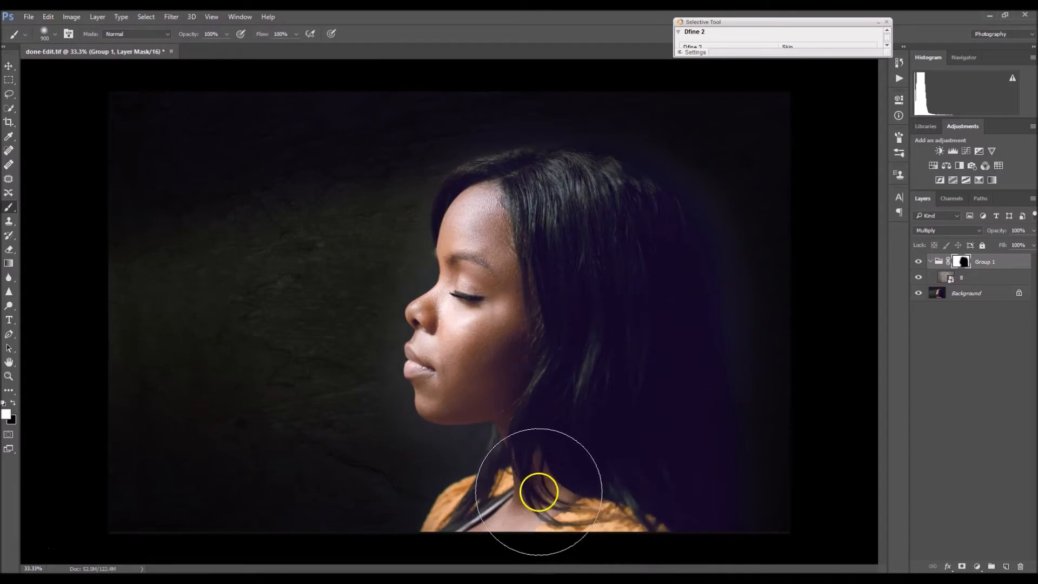
key("bracketleft")
key("bracketleft")
key("bracketleft")
key("bracketleft")
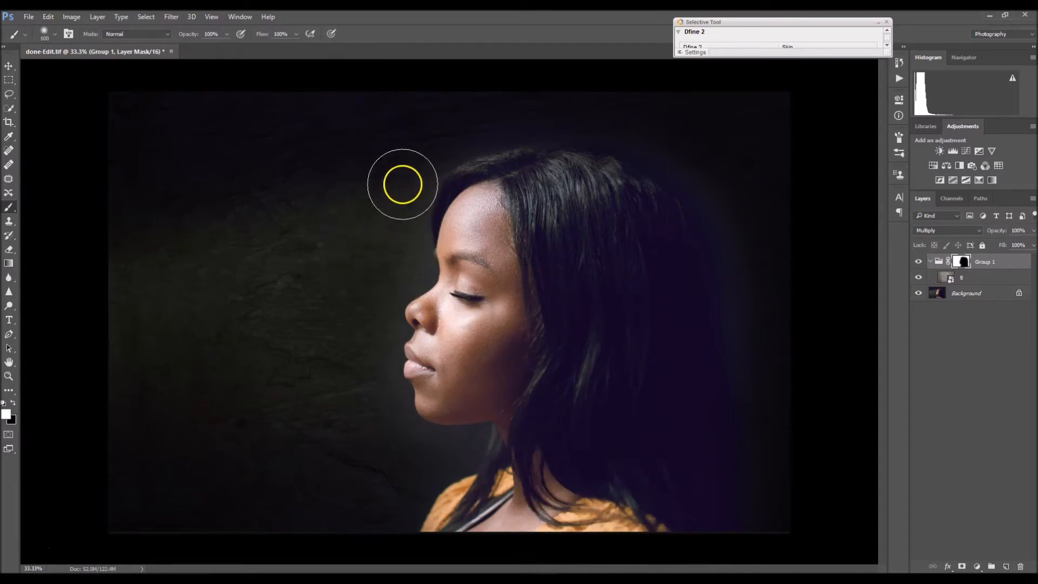
key("bracketleft")
key("bracketleft")
key("bracketleft")
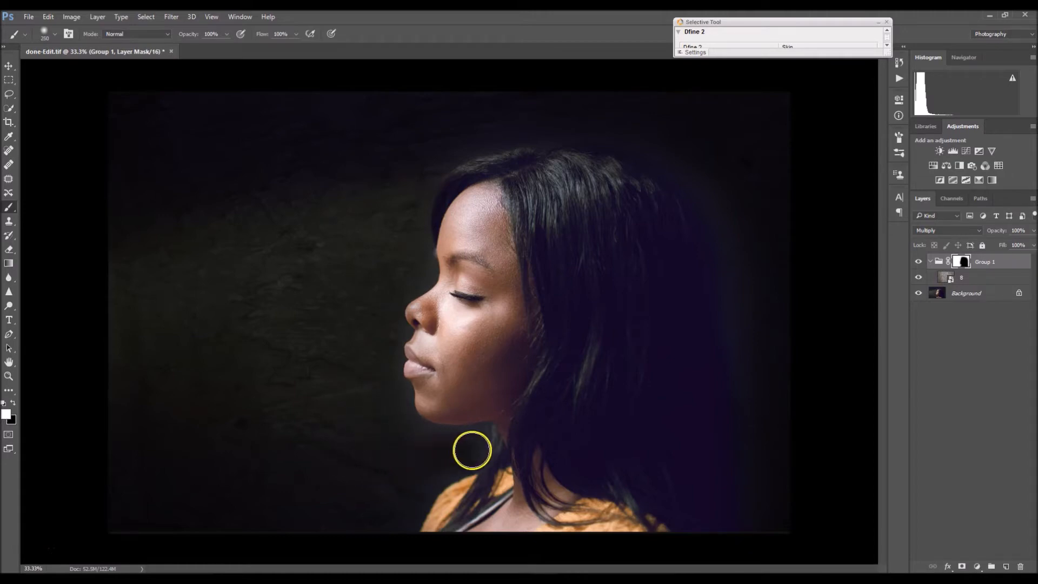
key("x")
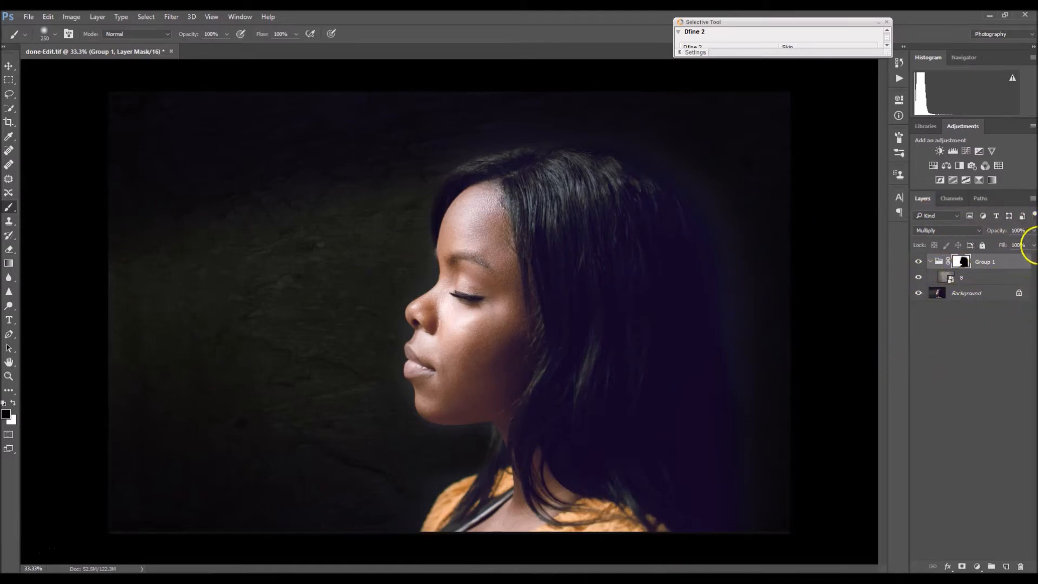
left_click(1034, 231)
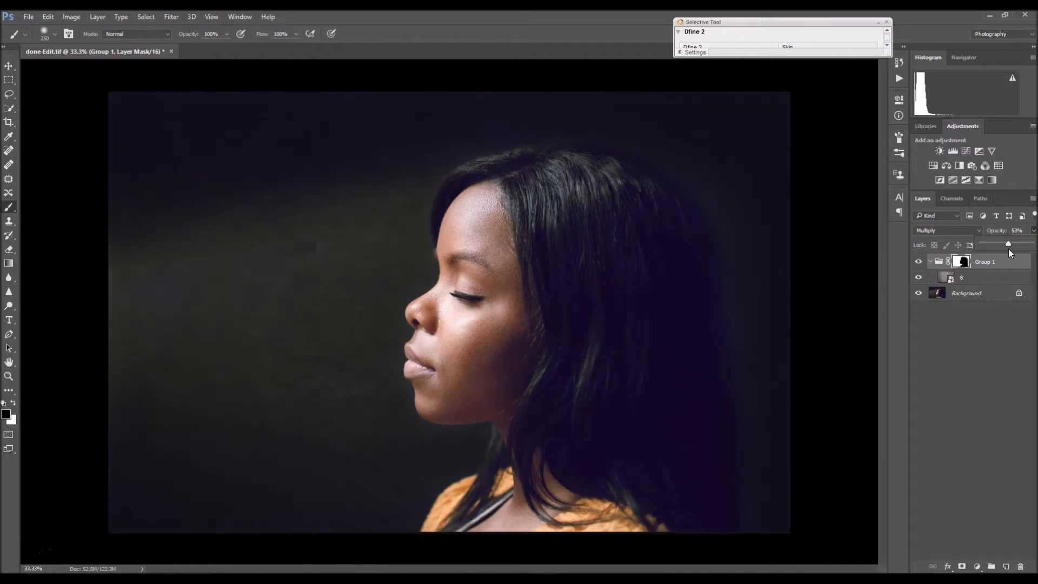
Apply a Gaussian Blur with a 9-pixel radius to texture layer 8 inside the group.
left_click(962, 285)
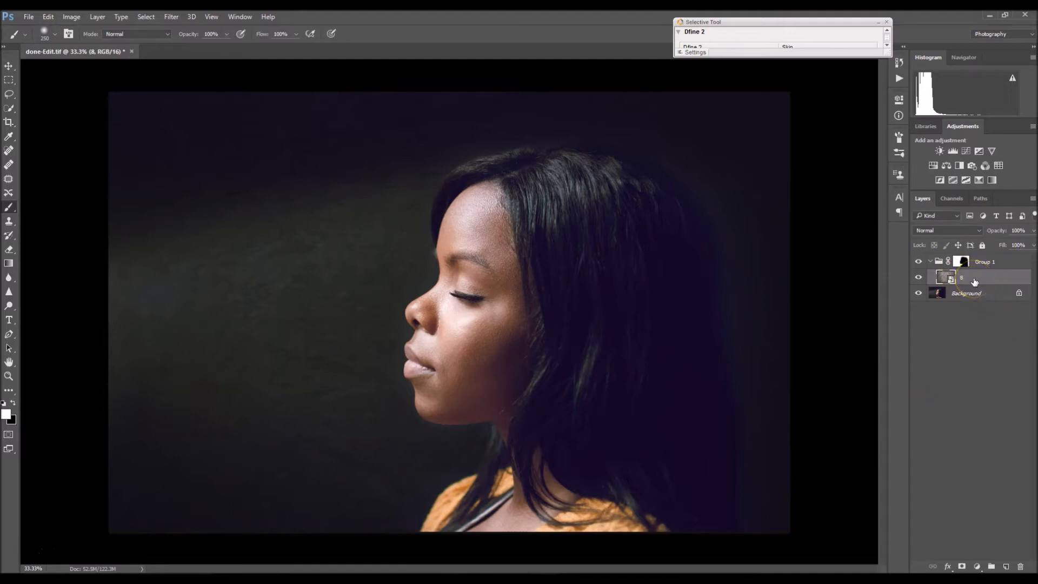
left_click(172, 24)
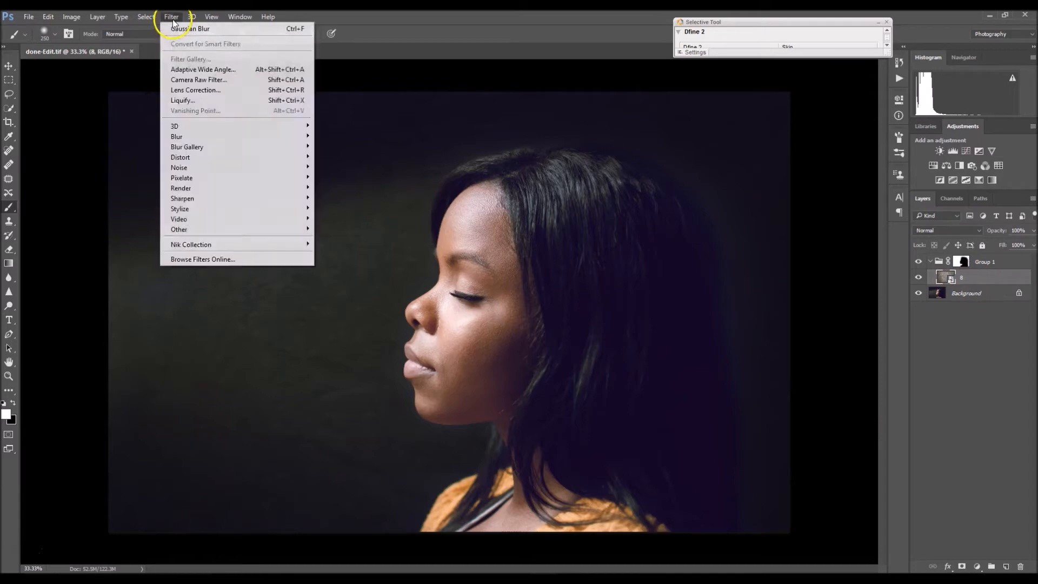
mouse_move(239, 137)
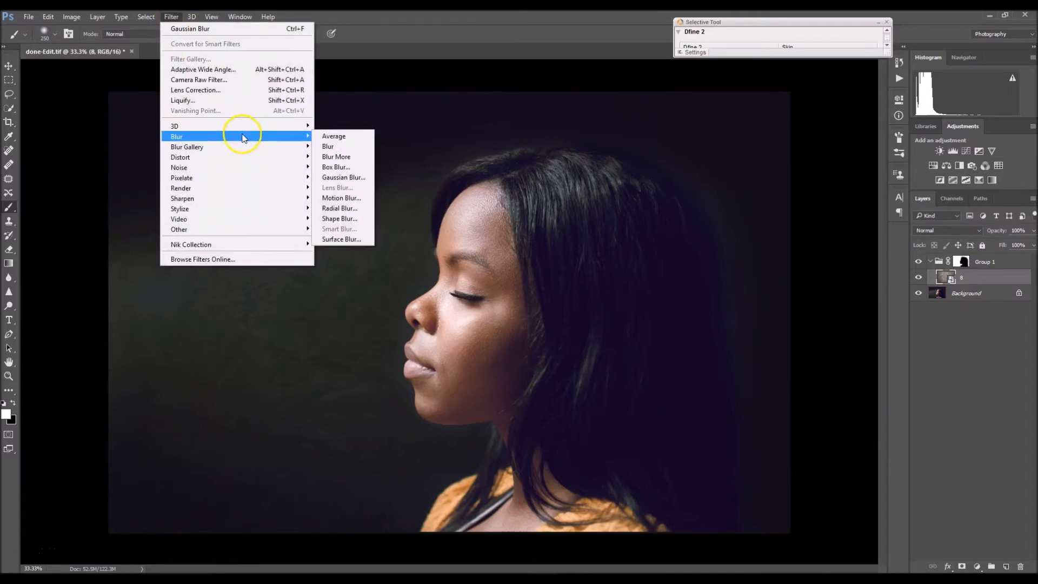
left_click(336, 178)
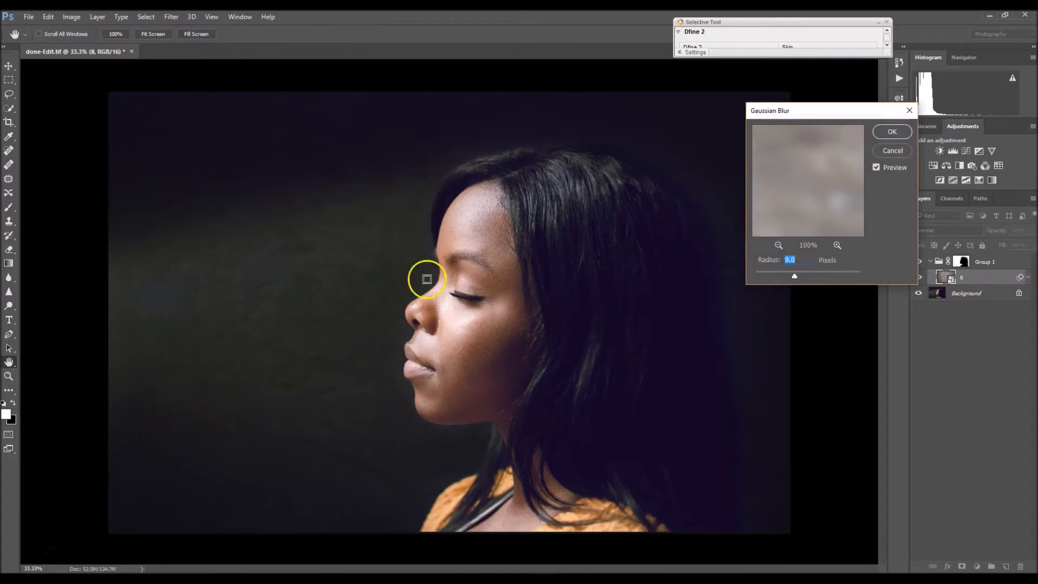
left_click_drag(794, 279, 676, 283)
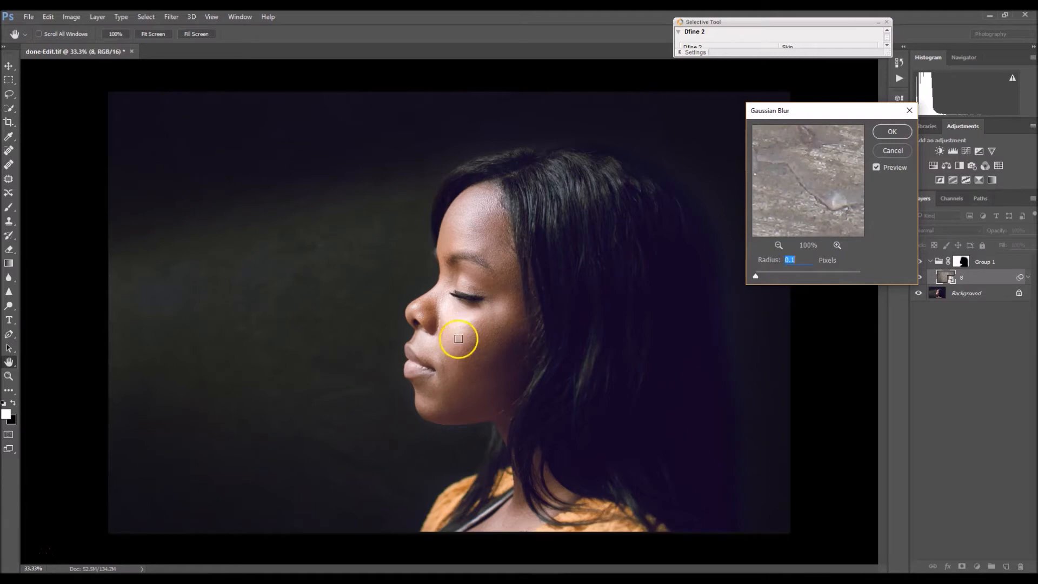
left_click_drag(756, 279, 773, 279)
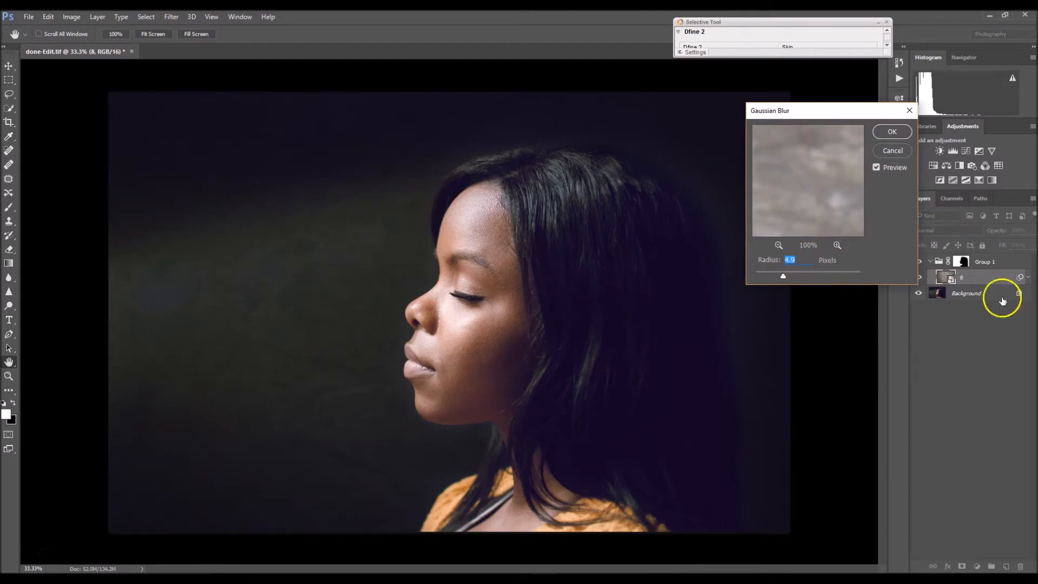
left_click_drag(785, 278, 785, 278)
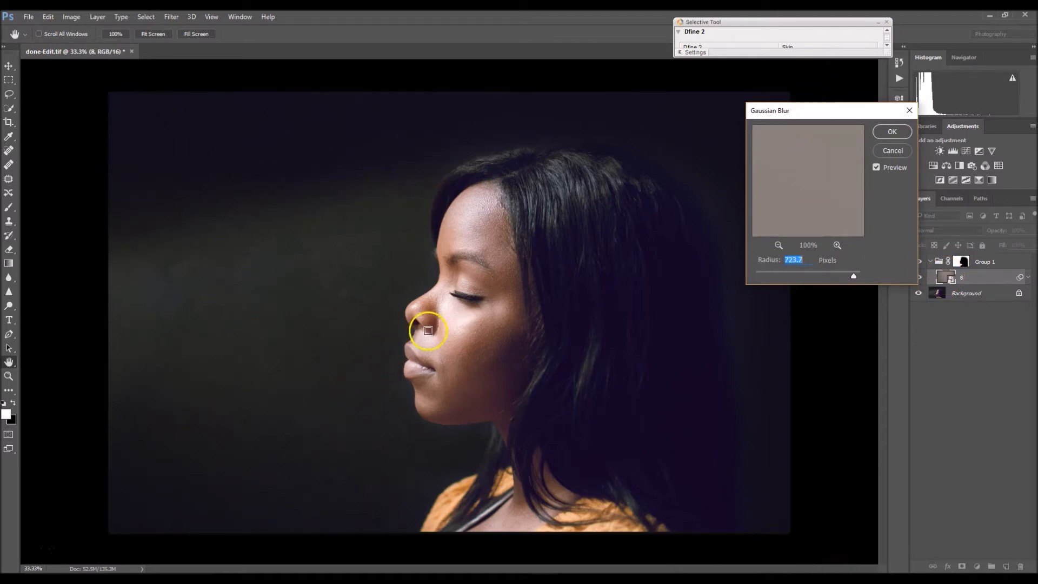
left_click_drag(855, 279, 791, 282)
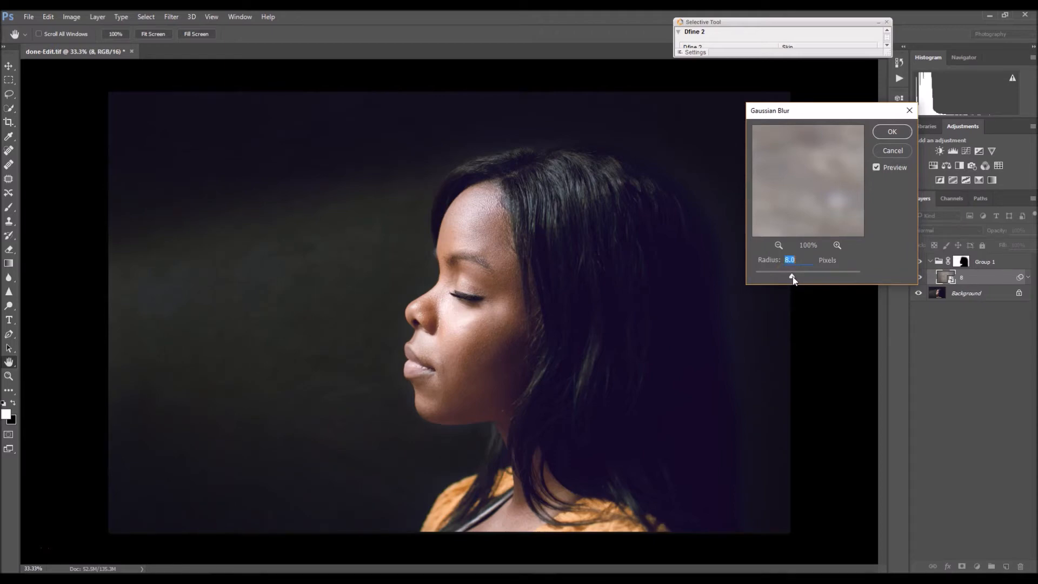
type("9")
left_click(892, 133)
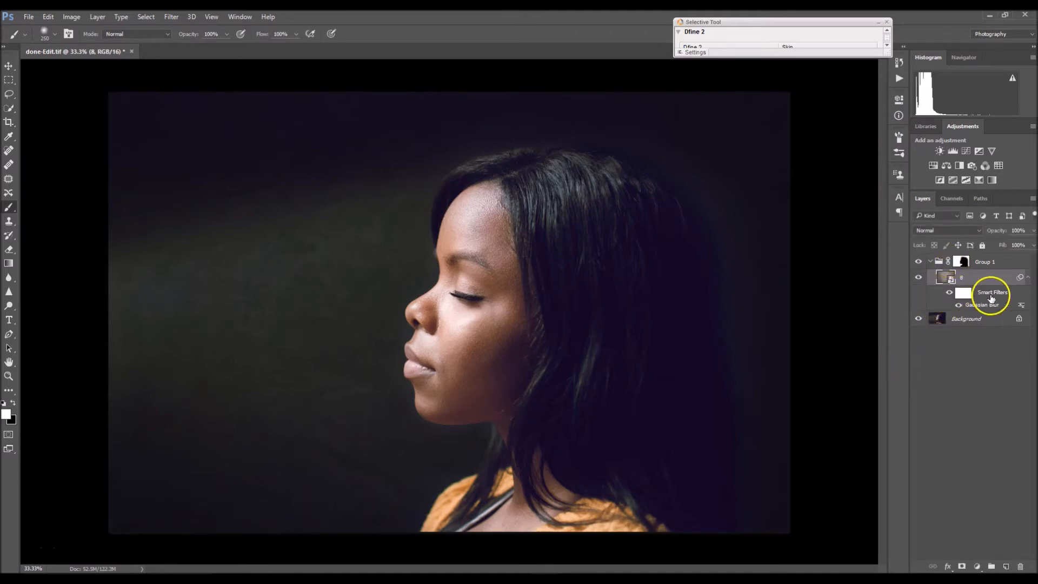
Compare the background with the texture layer's smart filter switched off and on.
left_click(950, 293)
left_click(950, 293)
left_click(983, 293)
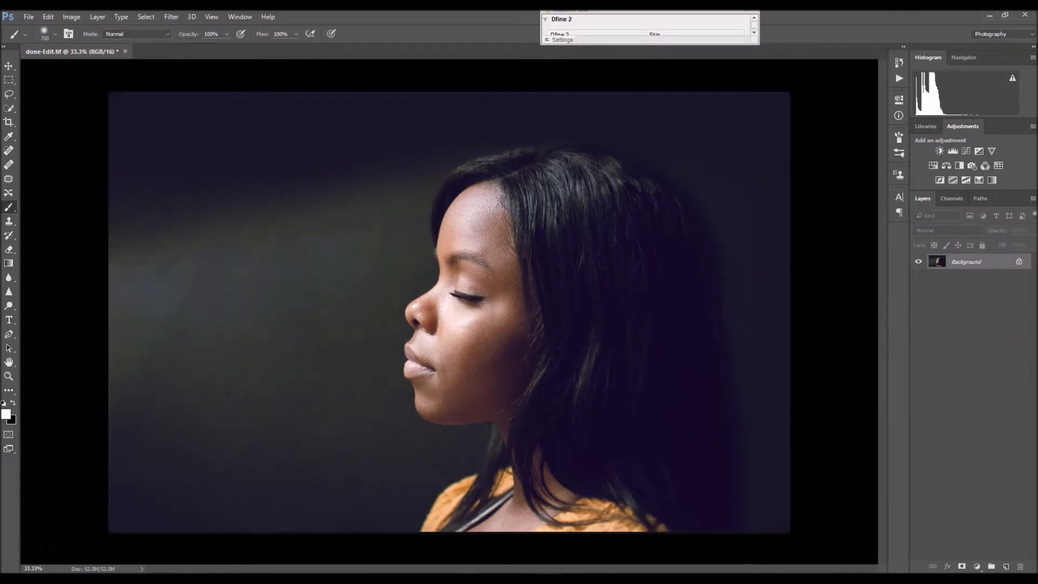
Switch to the texture folder in File Explorer and place 1.jpg and 4.jpg together into the portrait document.
key("alt+Tab")
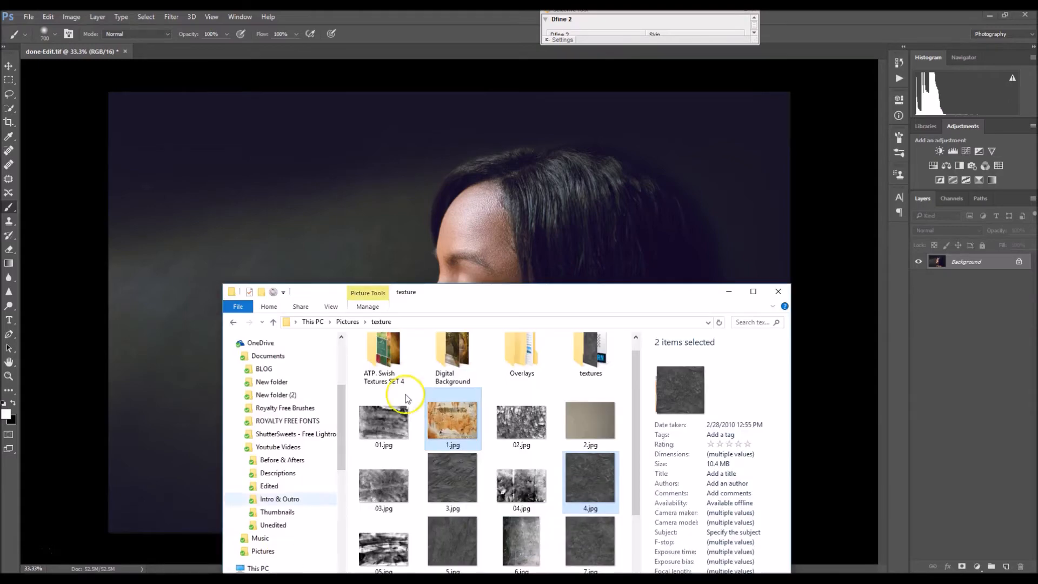
left_click_drag(463, 294, 808, 88)
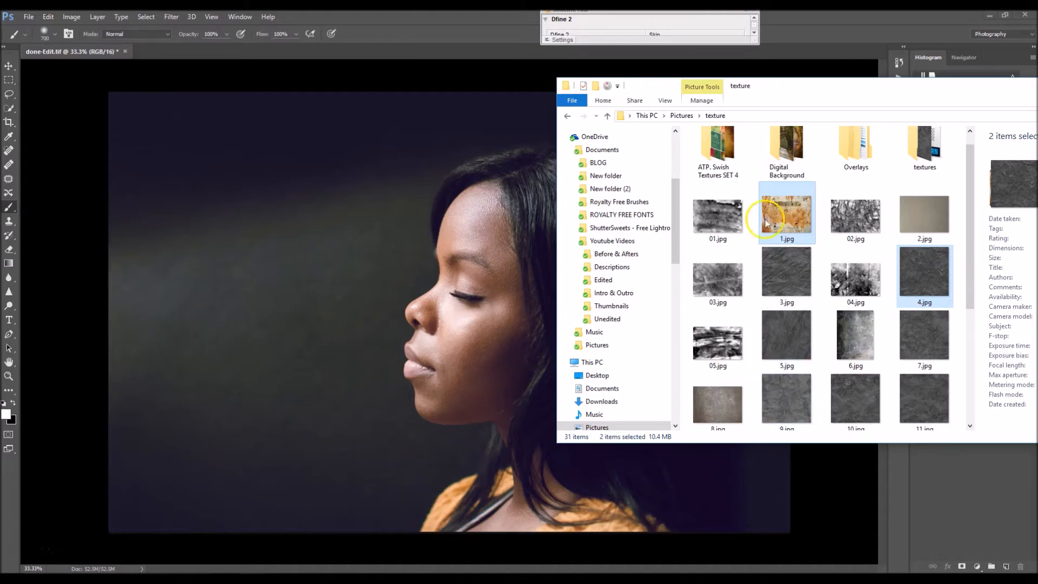
key("alt")
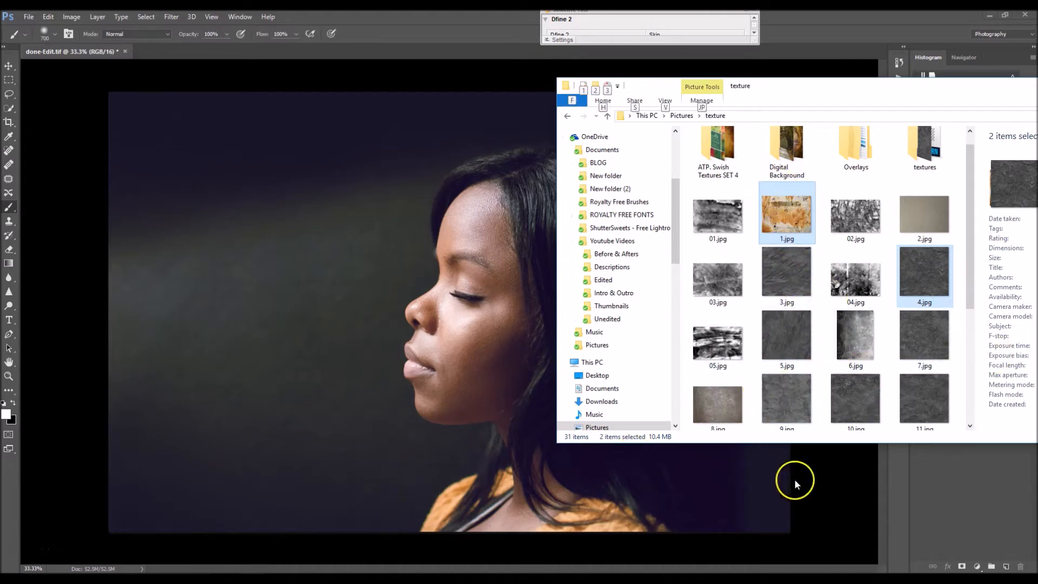
left_click(920, 274)
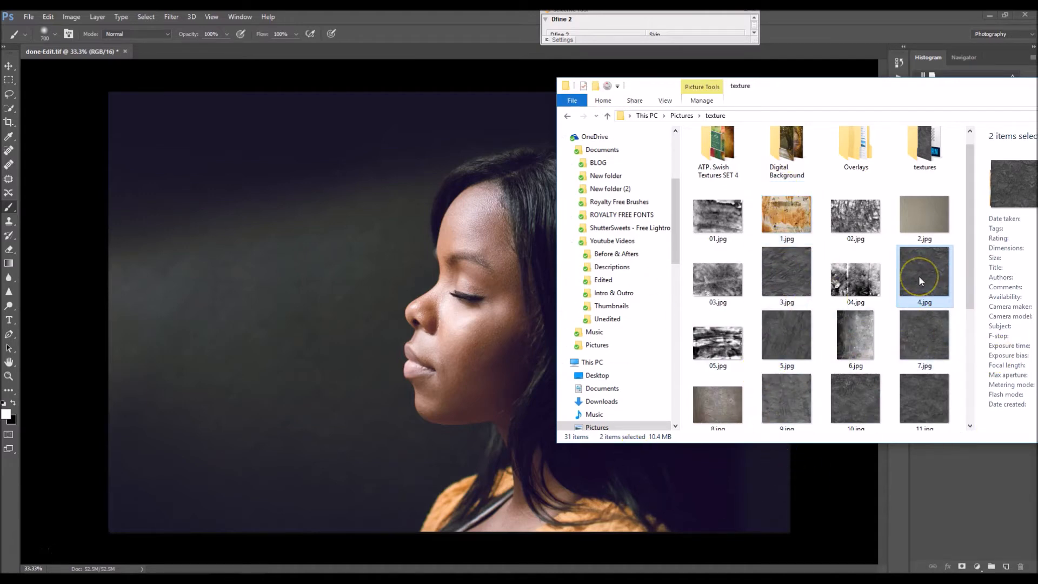
left_click(778, 225, "ctrl")
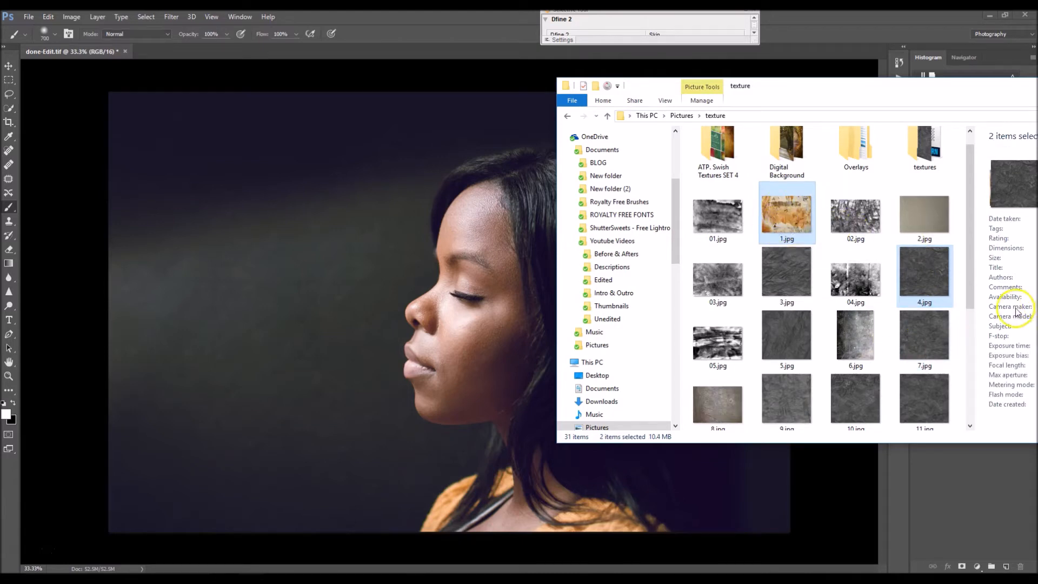
left_click_drag(771, 228, 371, 257)
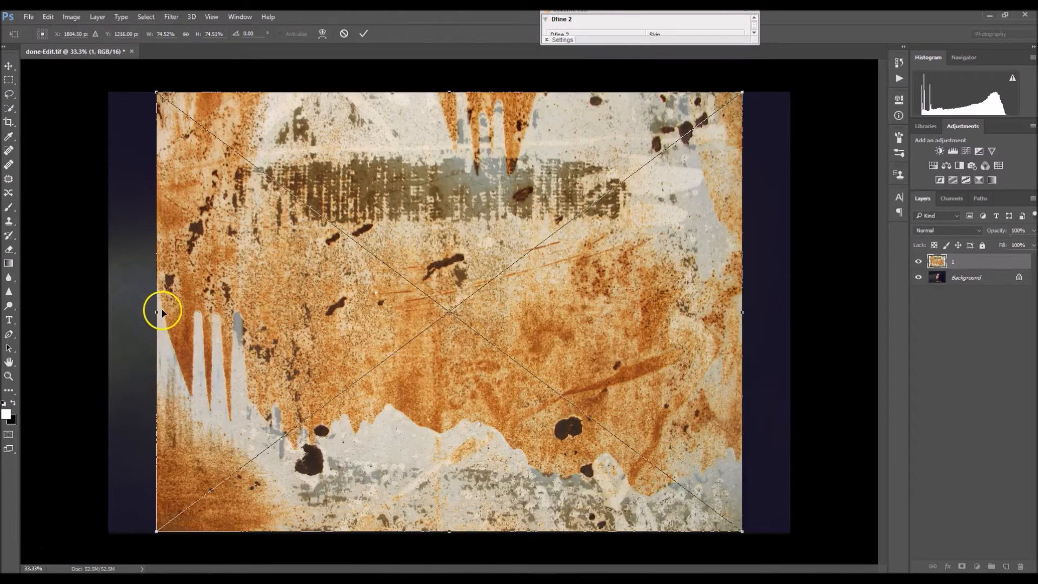
Stretch the placed rust texture 1 slightly past all four edges of the portrait and commit the placement.
left_click_drag(158, 307, 102, 307)
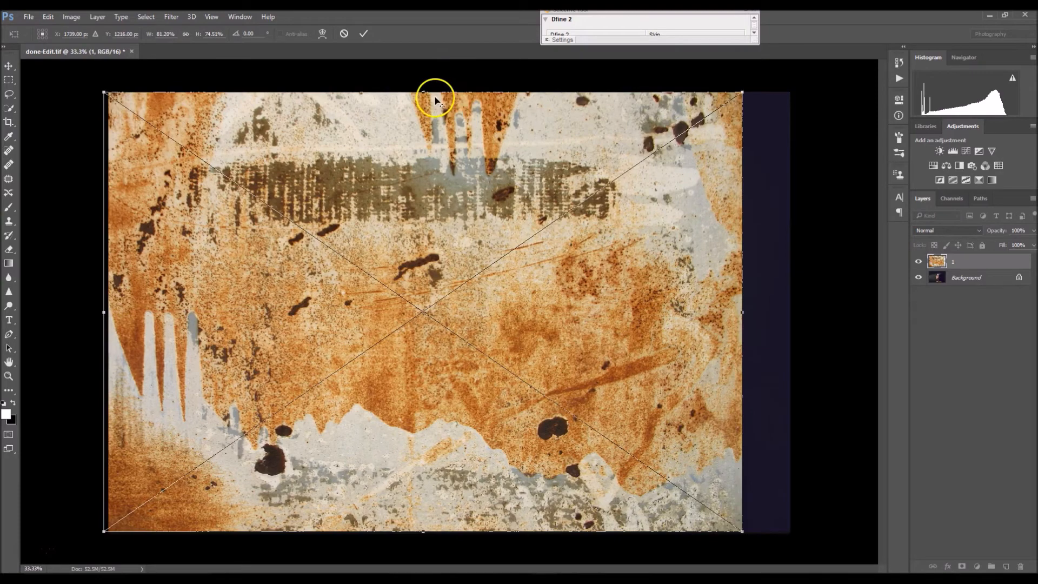
left_click_drag(745, 315, 795, 308)
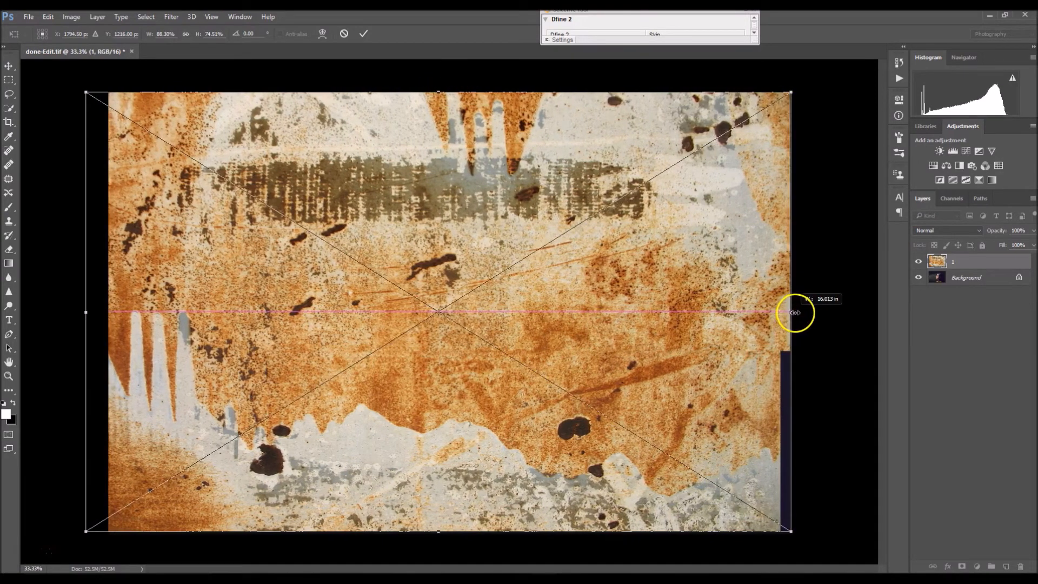
left_click_drag(441, 91, 440, 89)
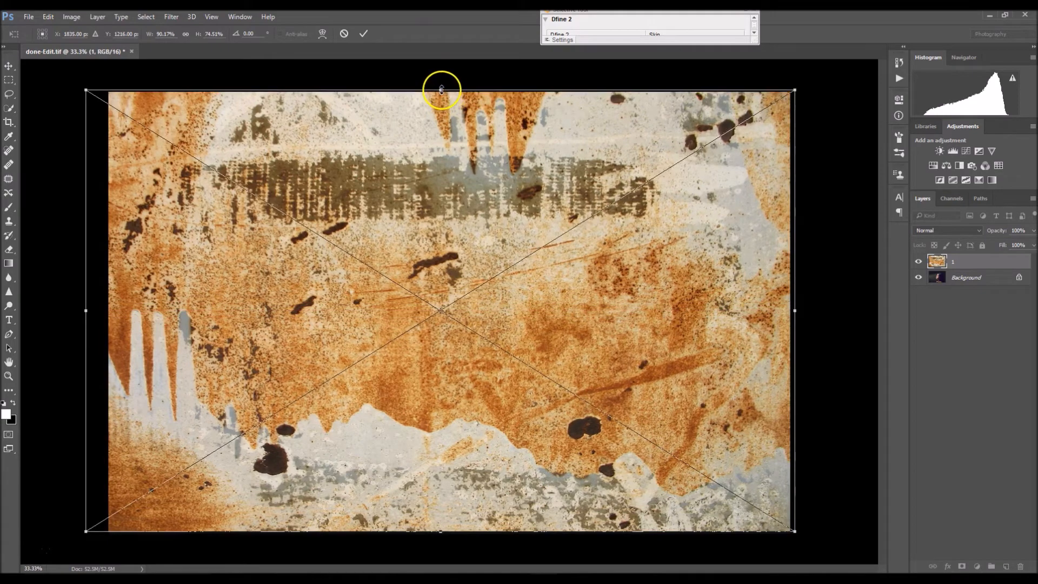
left_click_drag(442, 531, 440, 537)
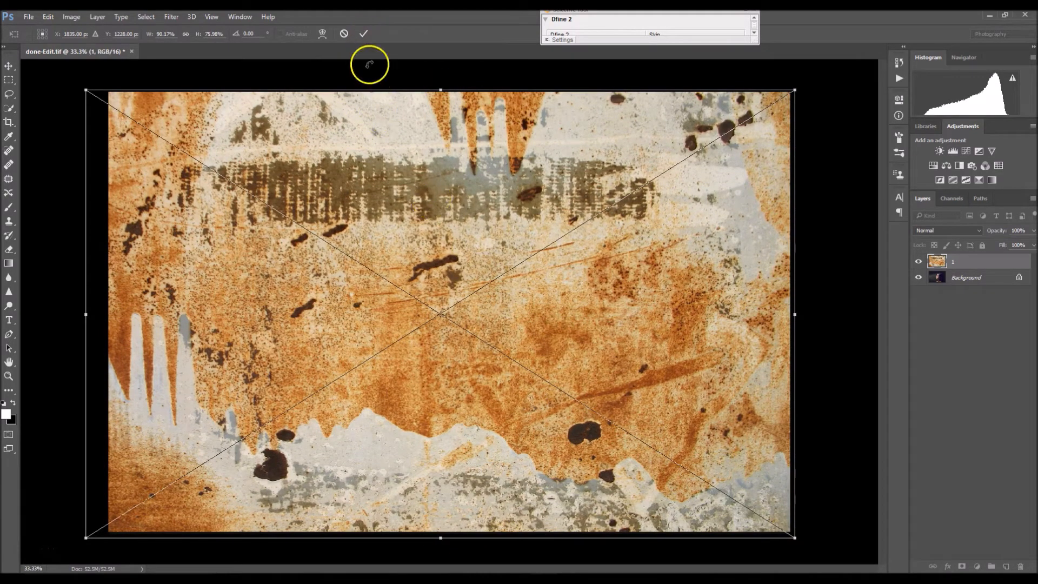
left_click(364, 34)
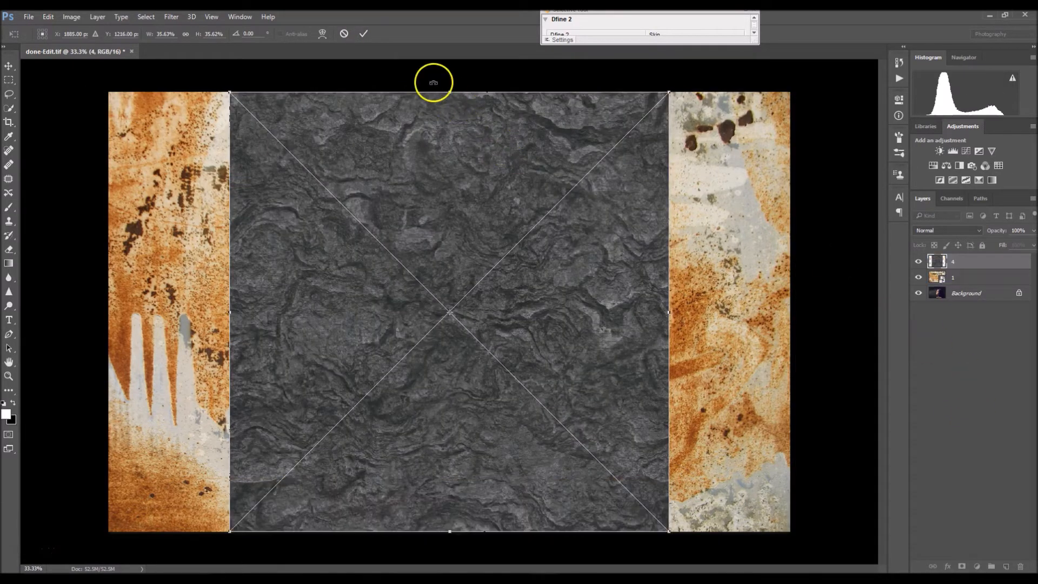
Stretch the placed dark stone texture 4 until it covers the whole portrait and commit the placement.
left_click_drag(448, 90, 448, 85)
left_click_drag(454, 532, 452, 540)
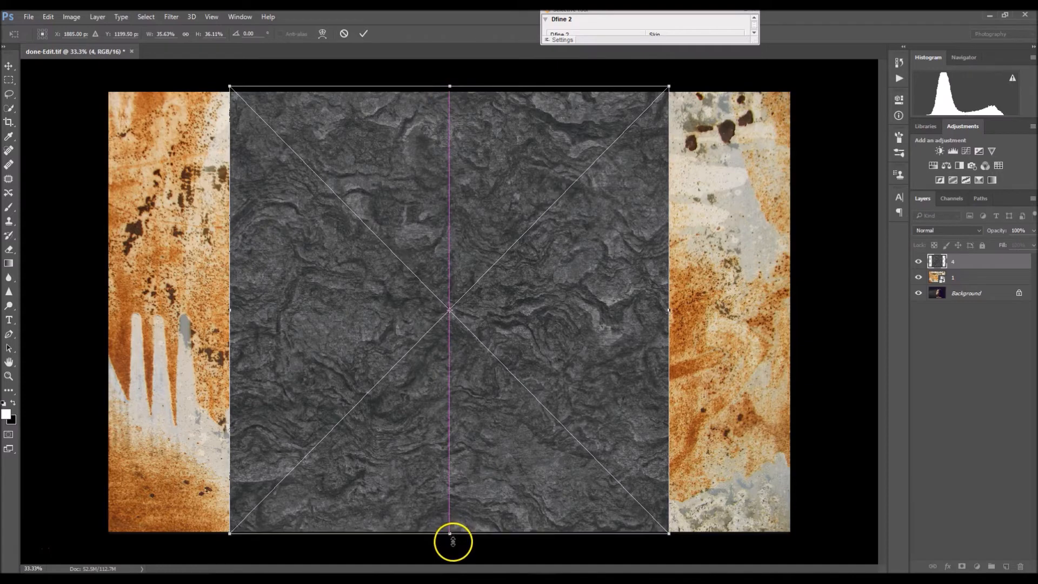
left_click_drag(671, 311, 807, 313)
left_click_drag(231, 312, 103, 315)
left_click(364, 33)
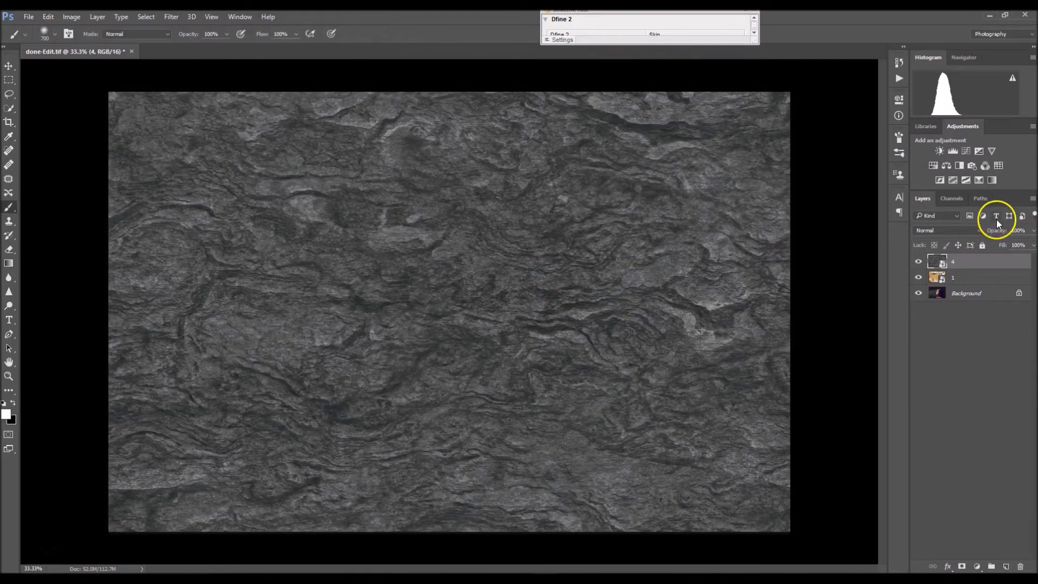
Group texture layers 4 and 1 under a new layer mask, and lower the group's opacity to 50%.
left_click(969, 278, "shift")
left_click_drag(968, 278, 992, 566)
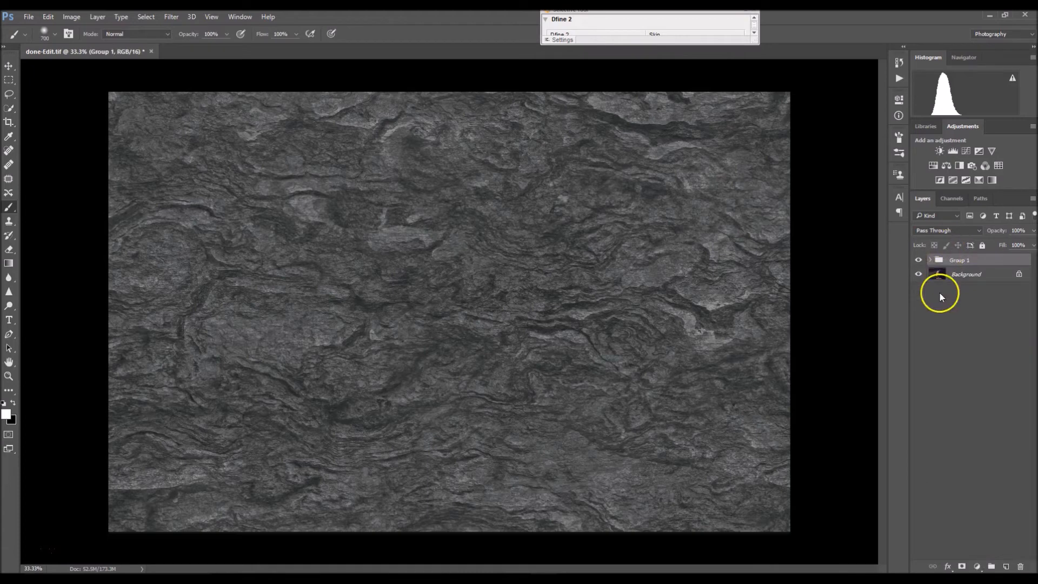
left_click(964, 567)
key("x")
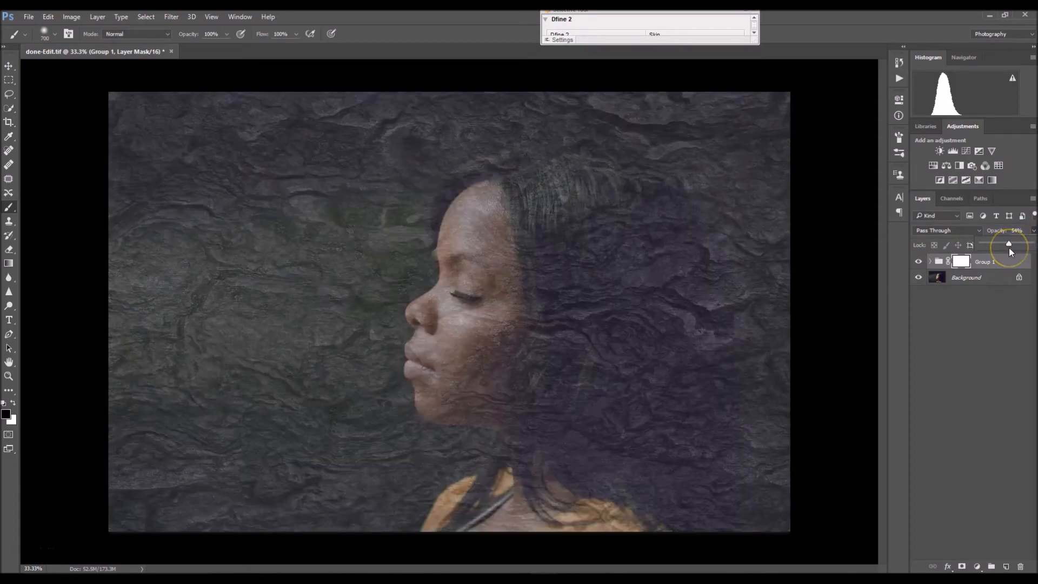
left_click_drag(1008, 248, 1007, 248)
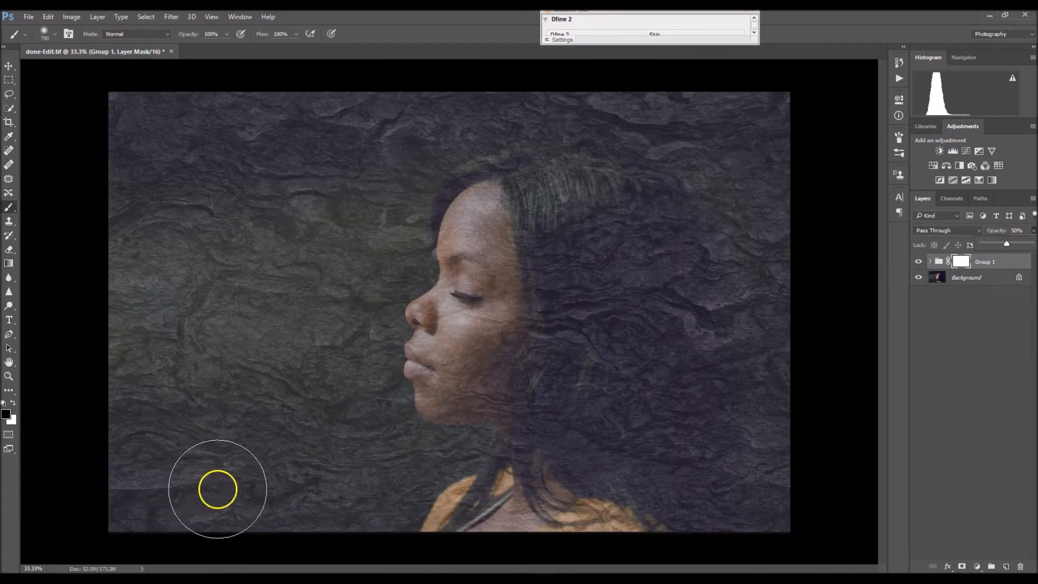
left_click(231, 489)
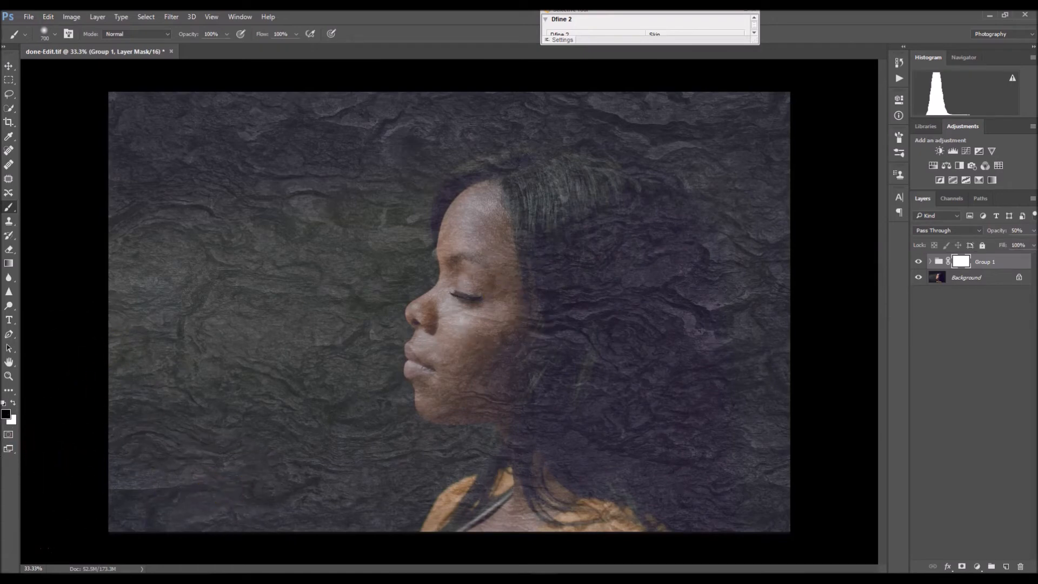
Paint black on the group's mask over the woman's hair and shoulders with a soft brush enlarged to 1000 px.
left_click(54, 35)
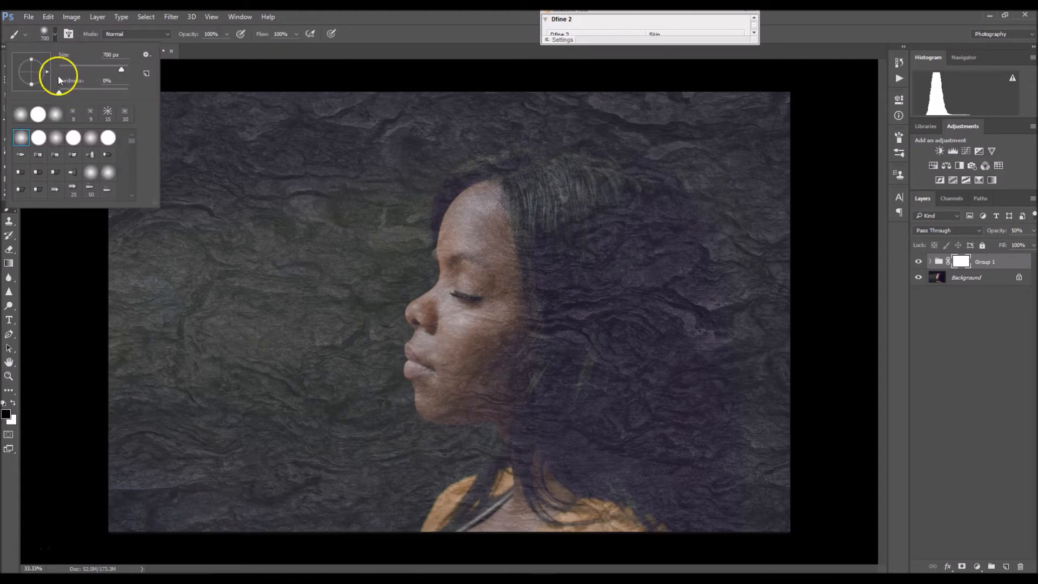
left_click(56, 36)
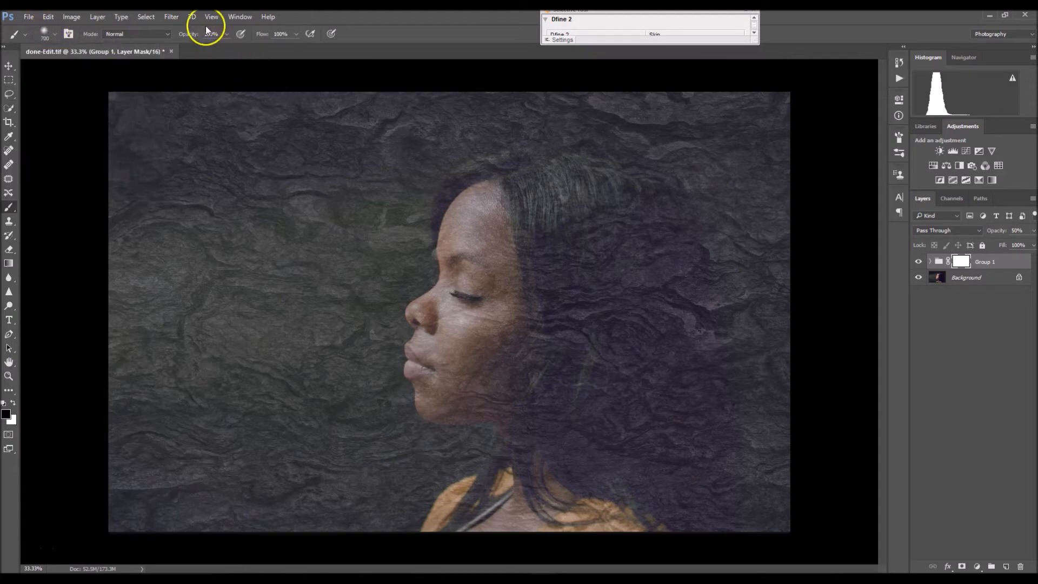
key("bracketright")
key("bracketright")
key("bracketright")
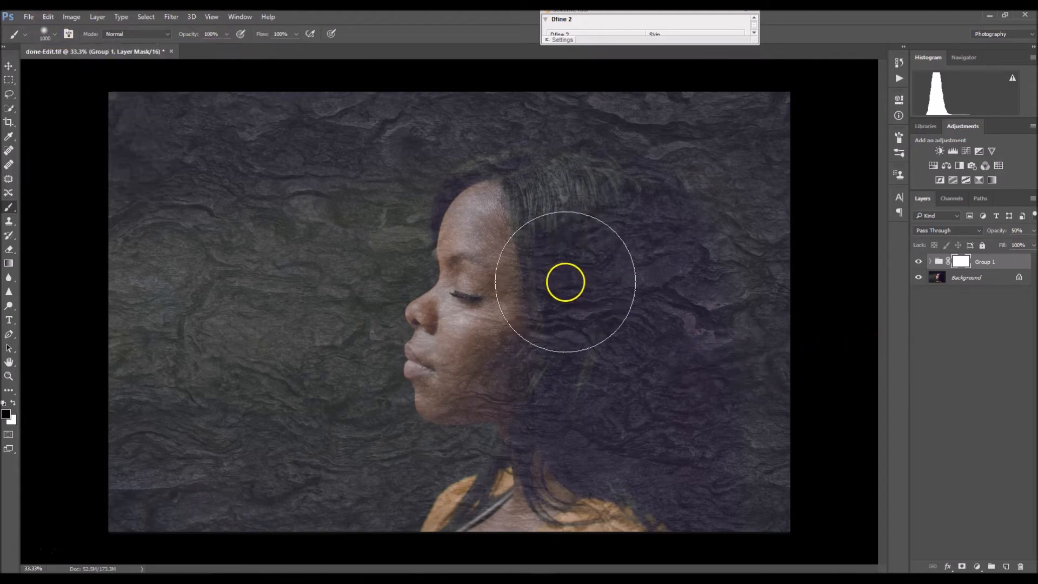
left_click(555, 280)
mouse_move(554, 279)
left_mouse_down()
mouse_move(516, 251)
mouse_move(514, 216)
mouse_move(561, 217)
mouse_move(579, 231)
mouse_move(582, 333)
mouse_move(569, 413)
mouse_move(572, 451)
mouse_move(591, 462)
mouse_move(577, 522)
left_mouse_up()
Reduce the brush to 500 px and paint black on the mask over the woman's face and remaining hair.
key("bracketleft")
key("bracketleft")
key("bracketleft")
key("bracketleft")
key("bracketleft")
mouse_move(468, 367)
left_mouse_down()
mouse_move(473, 390)
mouse_move(436, 338)
mouse_move(528, 181)
mouse_move(656, 245)
mouse_move(484, 513)
mouse_move(441, 365)
mouse_move(585, 203)
mouse_move(665, 297)
mouse_move(534, 292)
left_mouse_up()
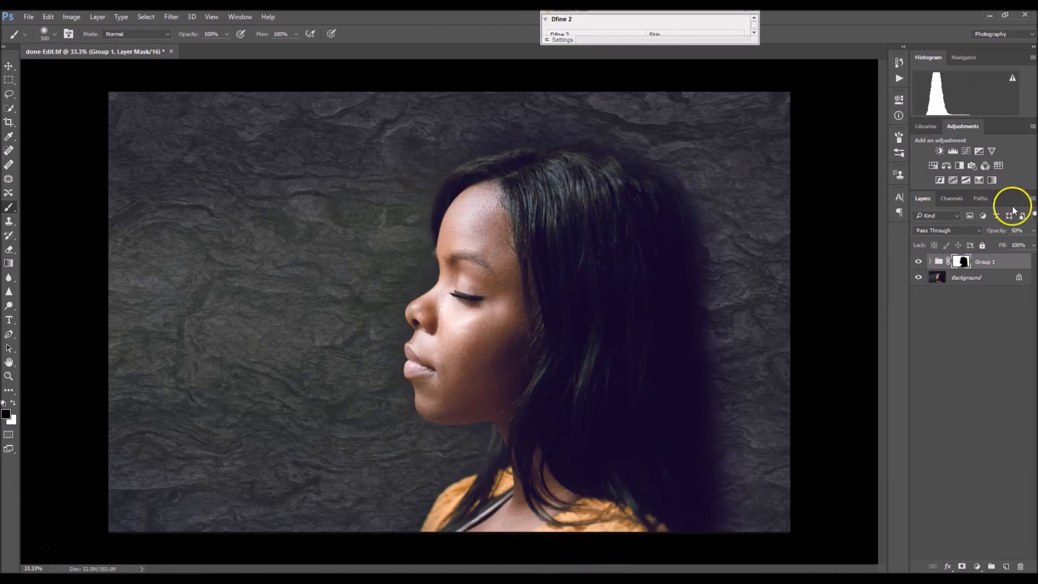
Restore the group's opacity to 100% and expand the group to reach its texture layers.
left_click(1032, 231)
left_click_drag(1005, 246, 1031, 244)
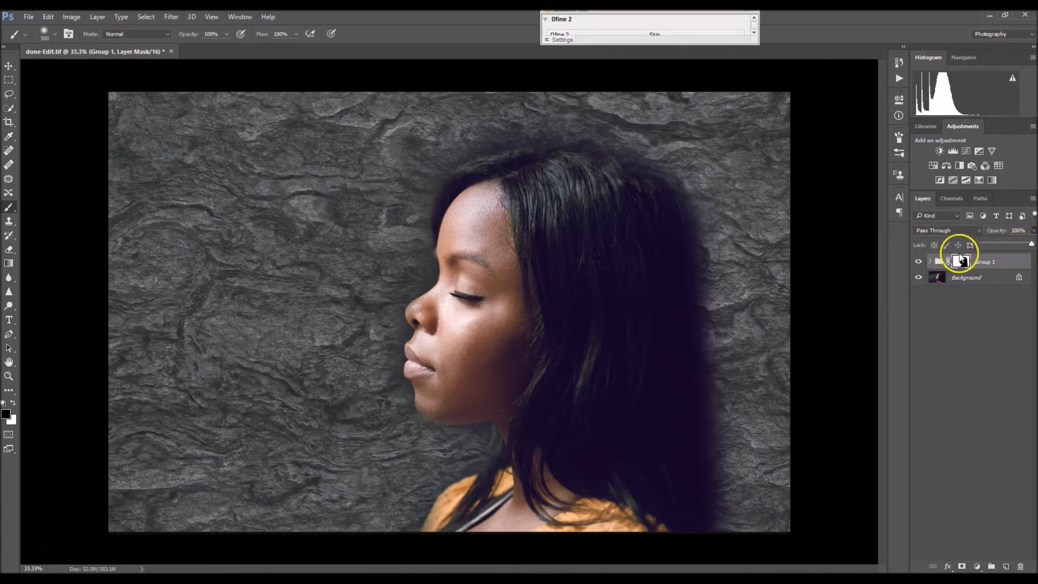
left_click(930, 262)
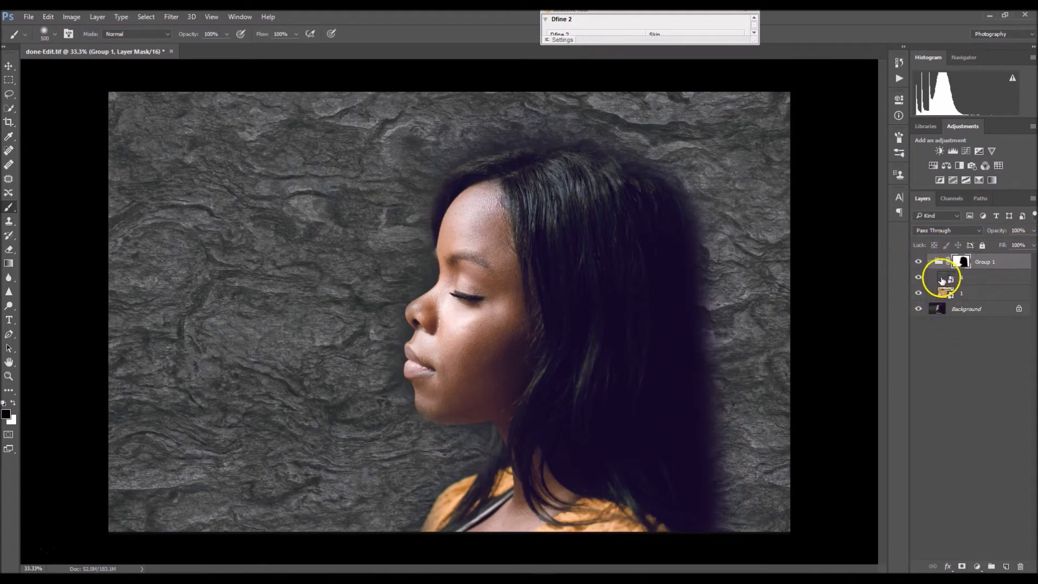
Set the opacity of texture layers 4 and 1 inside the group to 20% each.
left_click(942, 280)
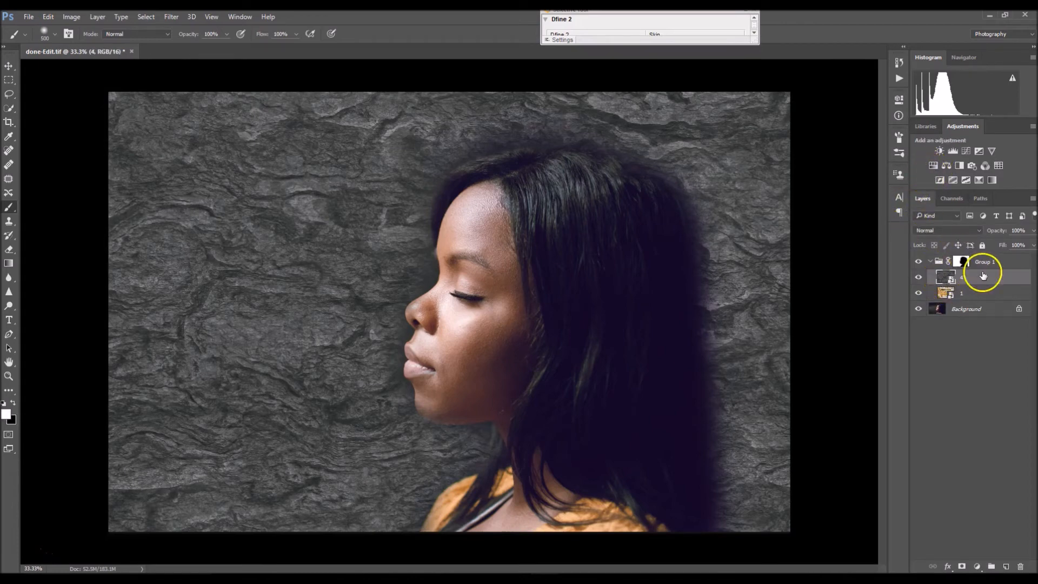
left_click_drag(1035, 233, 1021, 248)
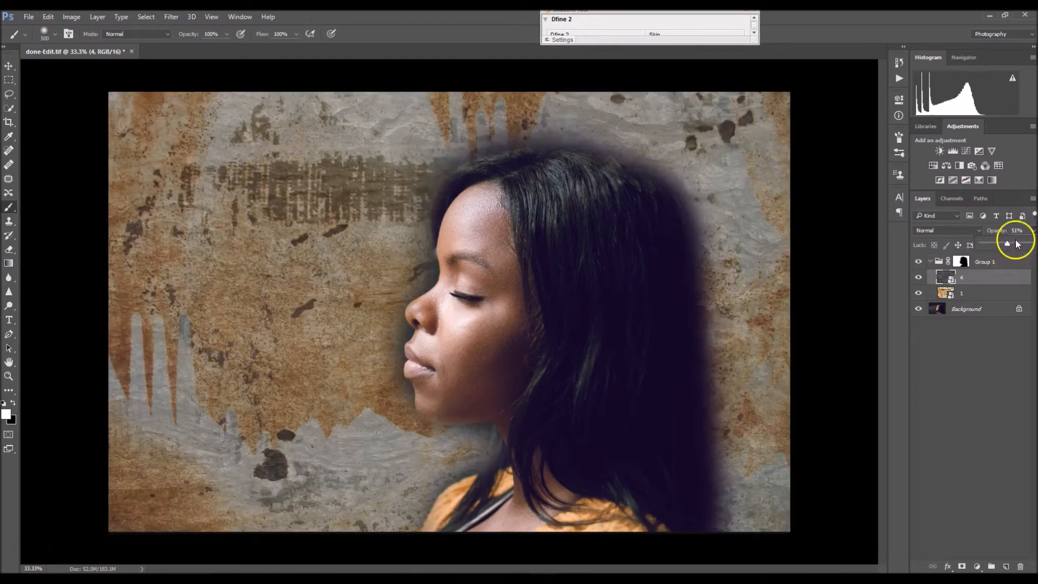
left_click(992, 232)
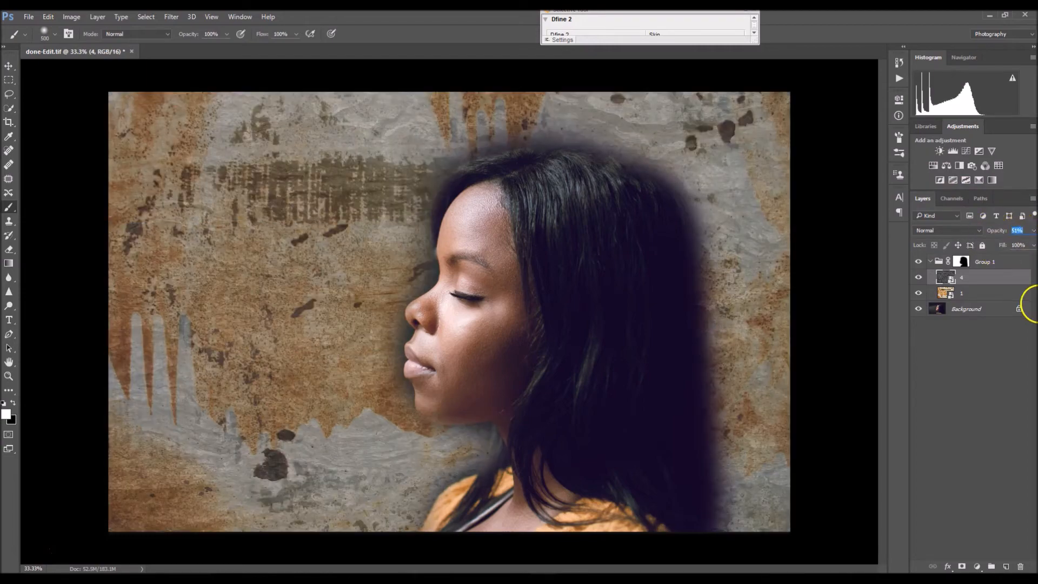
type("20")
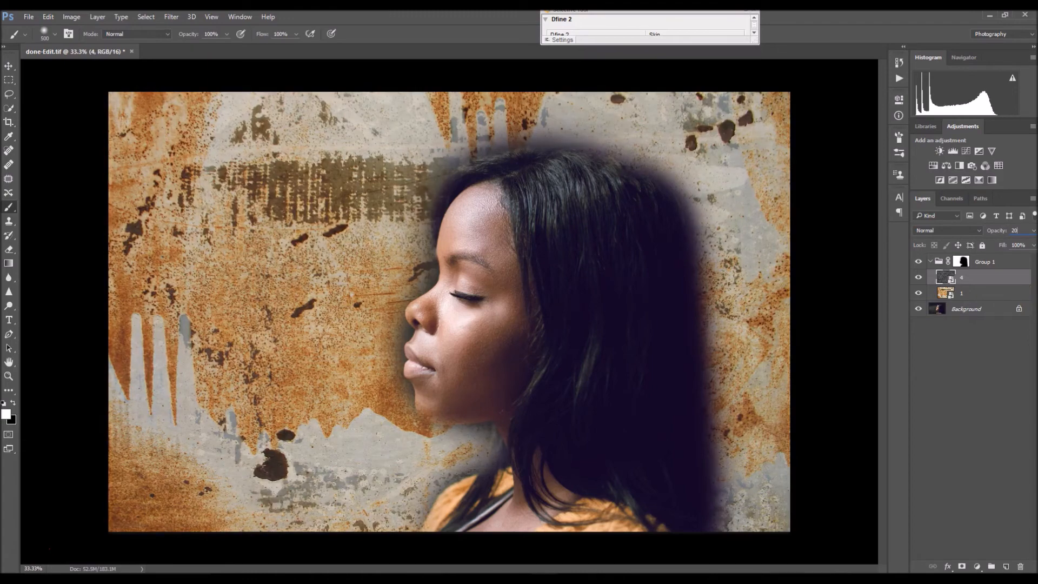
left_click(968, 294)
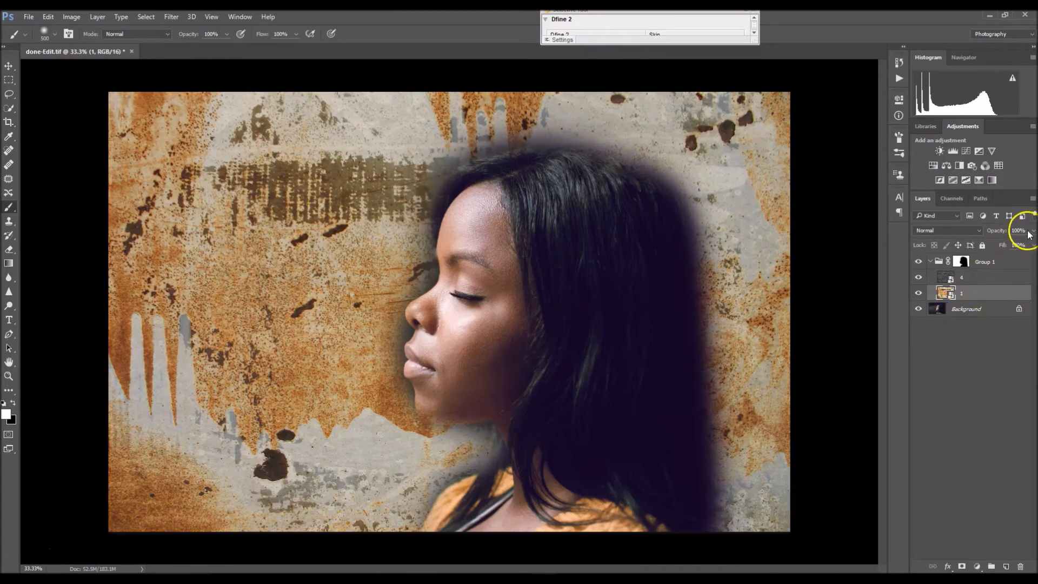
left_click(1018, 231)
type("20")
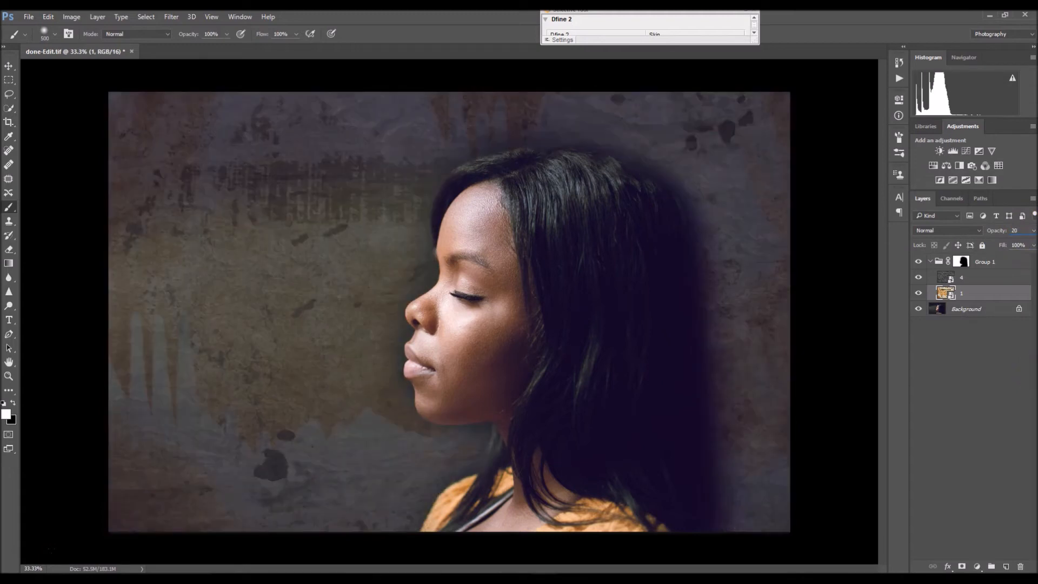
Apply Levels to texture layer 4 with the input black point at 51 and the output white at 186.
left_click(940, 277)
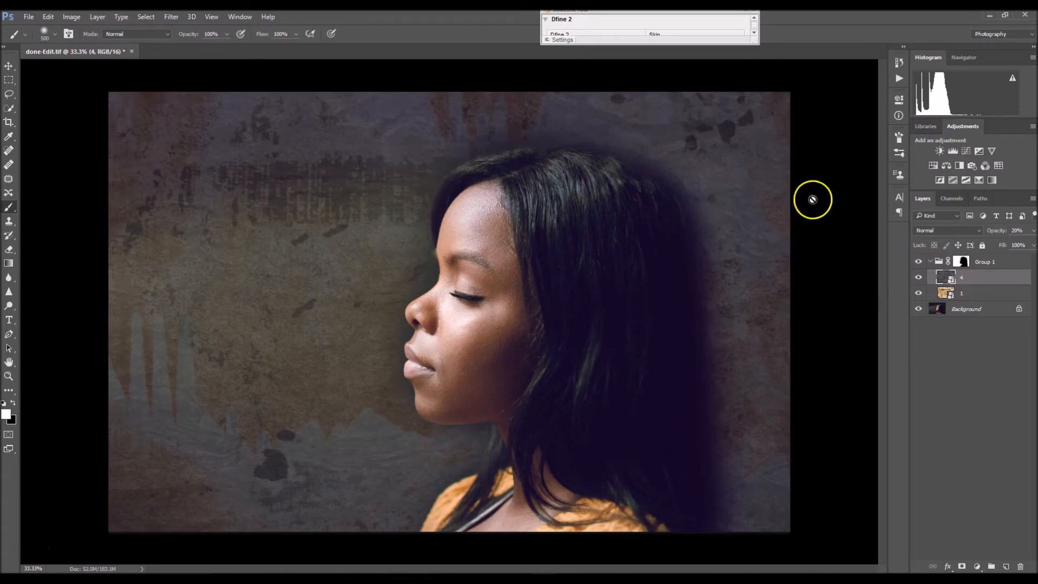
key("ctrl+l")
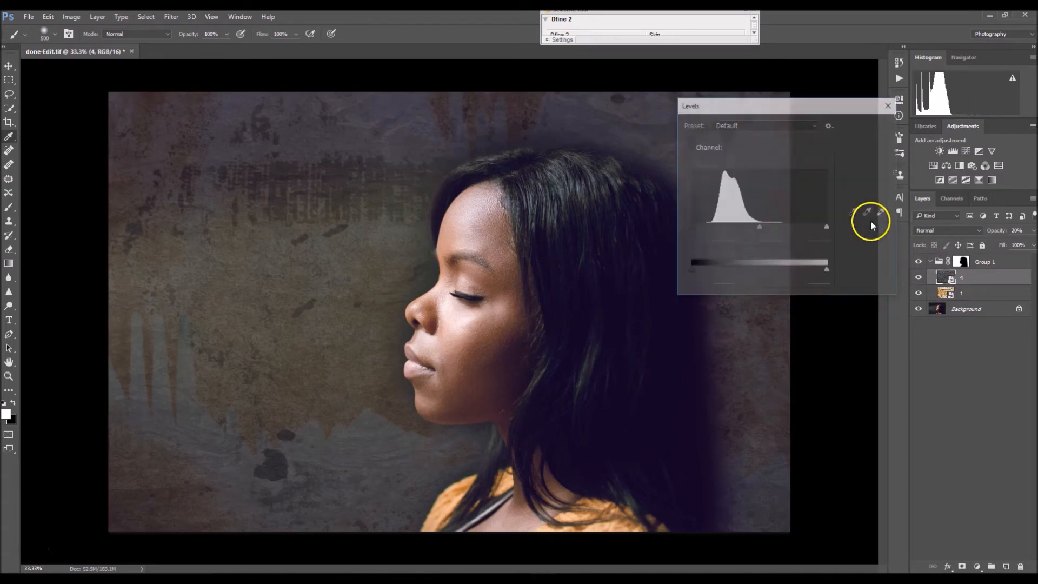
left_click_drag(747, 114, 769, 92)
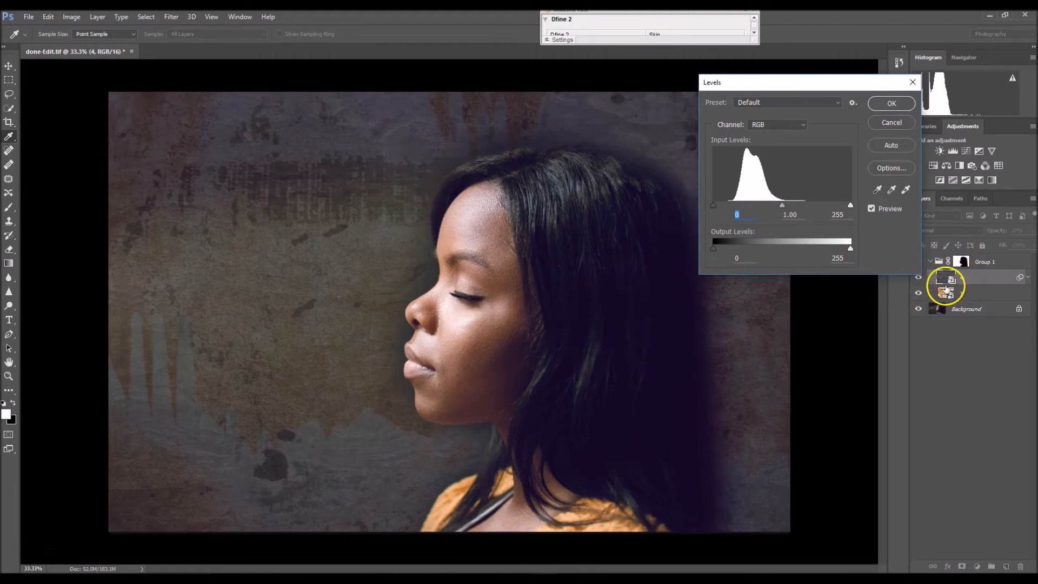
left_click_drag(852, 206, 811, 210)
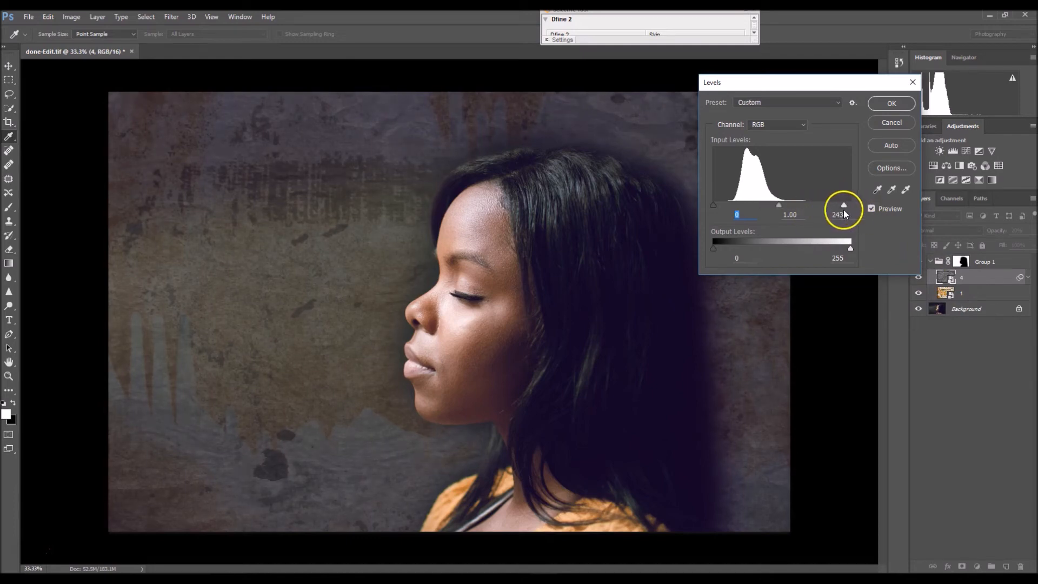
left_click_drag(832, 207, 876, 205)
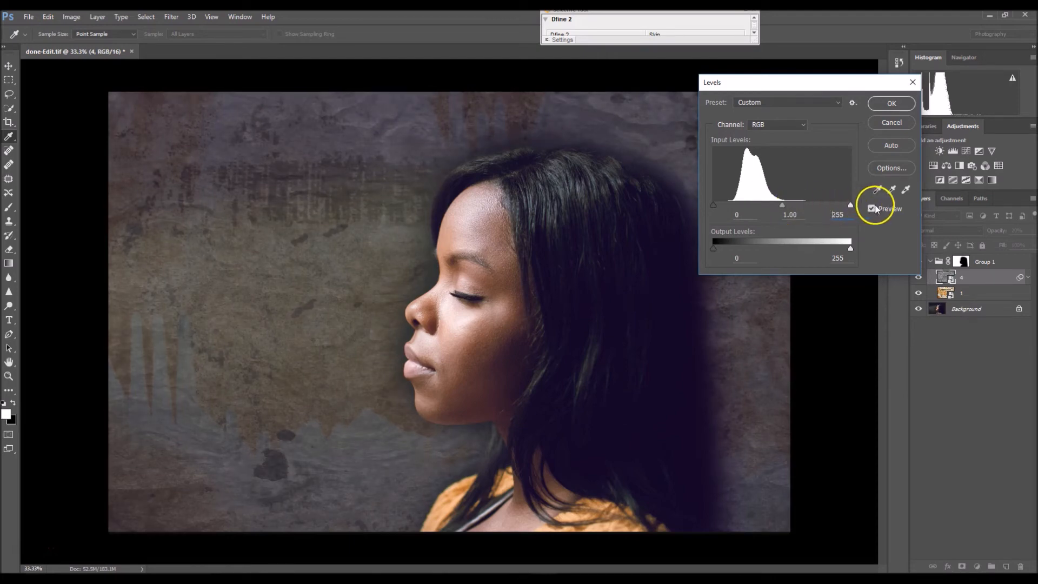
left_click_drag(713, 205, 742, 206)
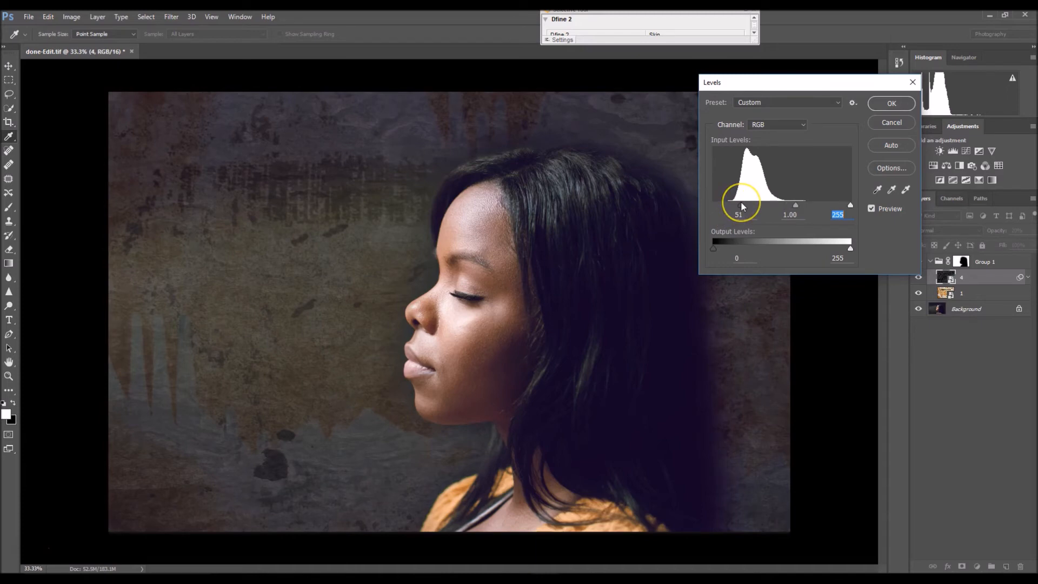
left_click(796, 206)
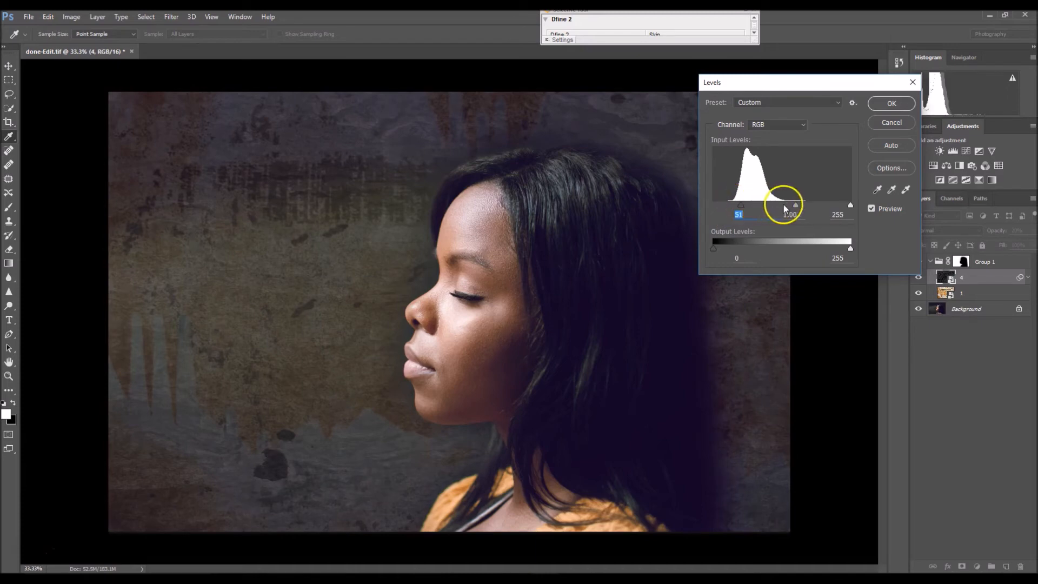
left_click_drag(784, 209, 787, 209)
left_click(796, 209)
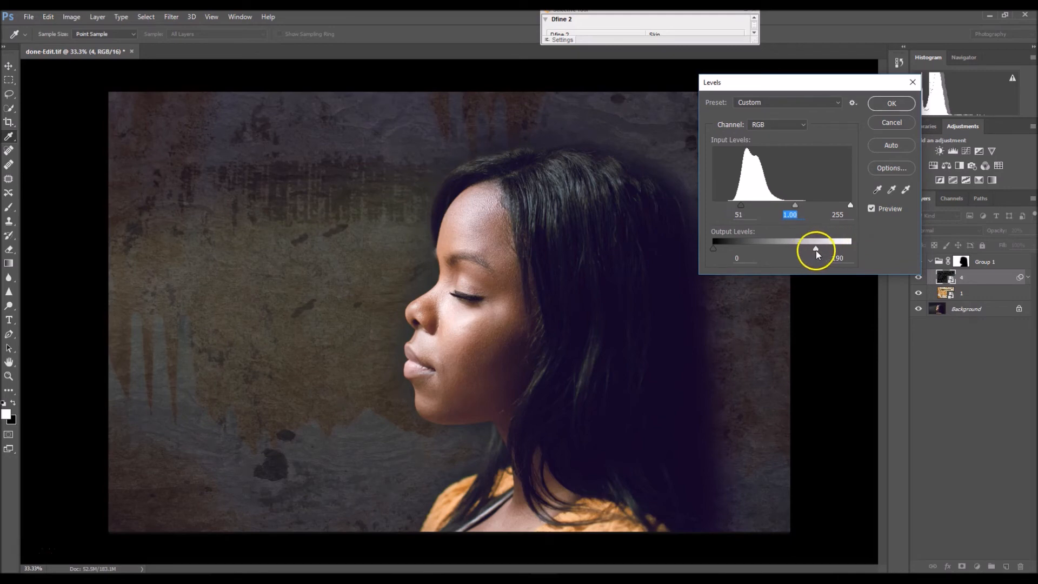
left_click(815, 250)
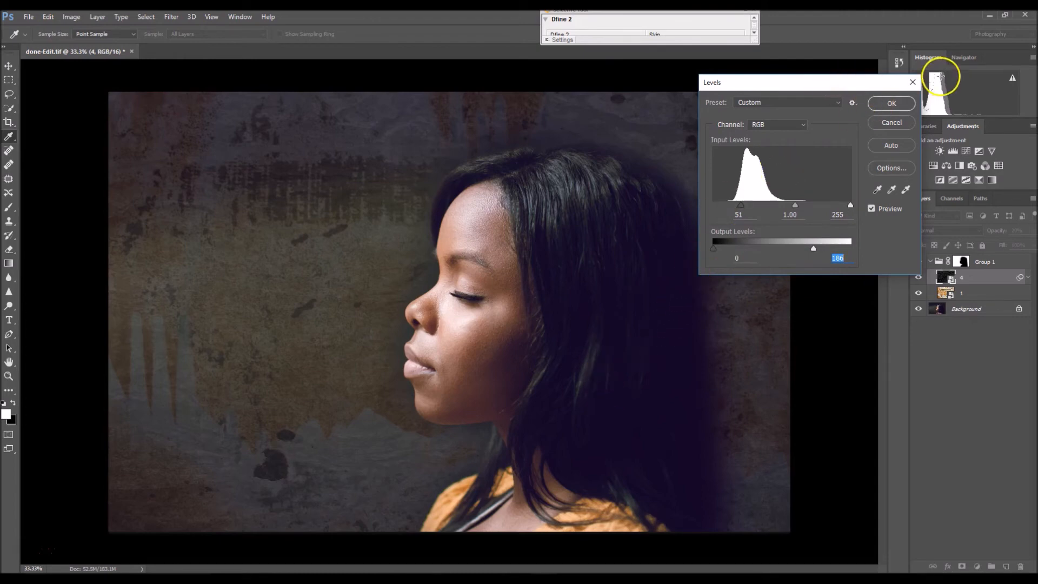
left_click(892, 103)
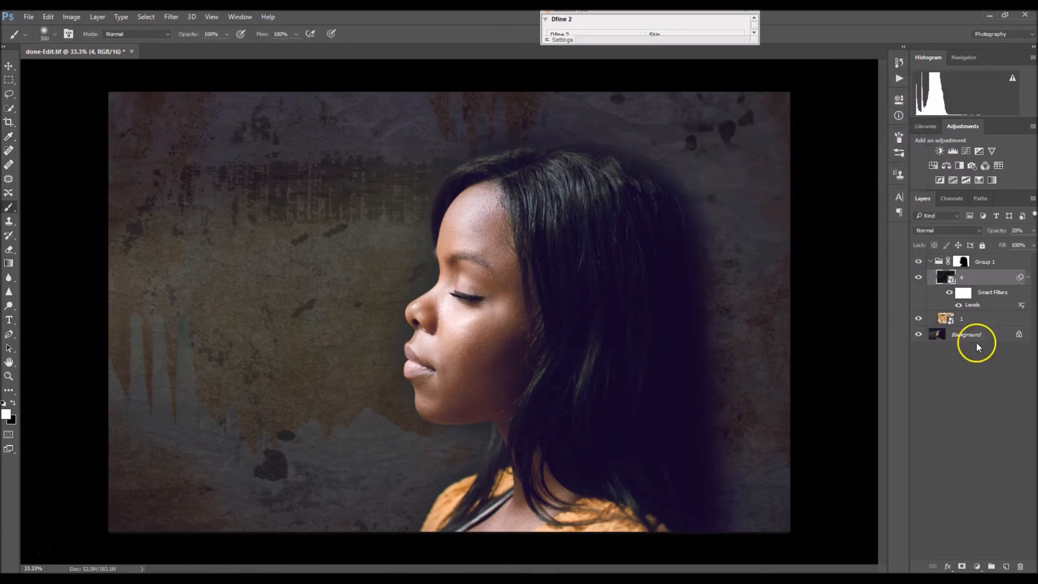
Apply Levels to texture layer 1 with input black 16 and output white 124, and adjust its midtones.
left_click(942, 319)
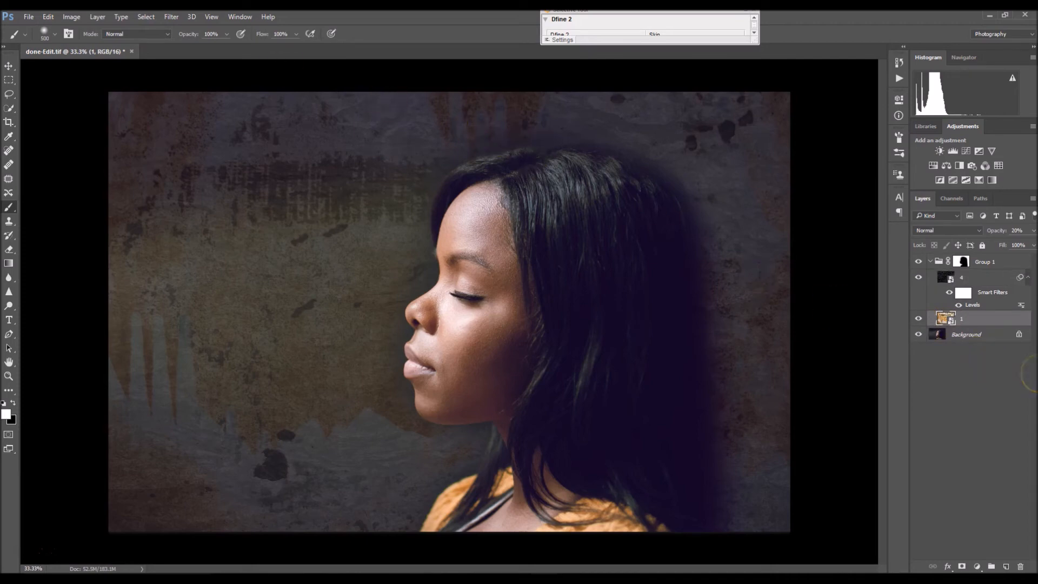
key("ctrl+l")
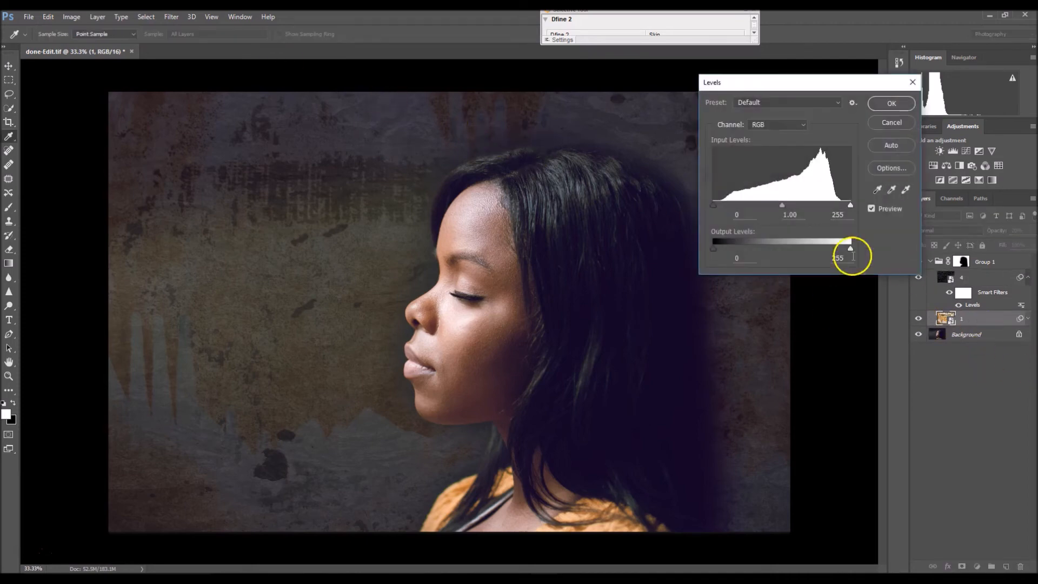
left_click_drag(713, 205, 722, 206)
left_click_drag(851, 249, 780, 258)
left_click(849, 206)
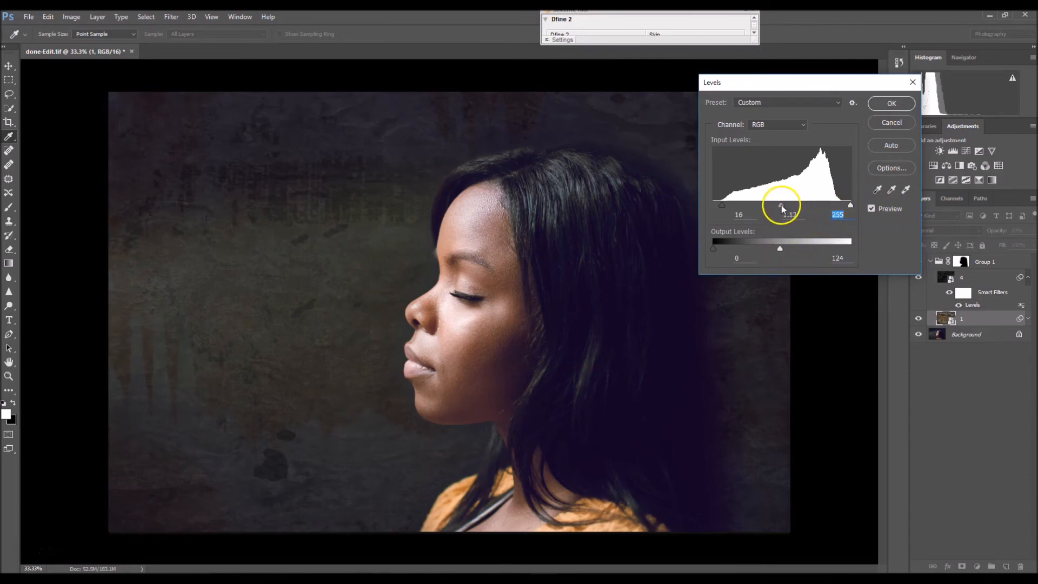
mouse_move(803, 207)
left_mouse_down()
mouse_move(764, 206)
mouse_move(800, 209)
left_mouse_up()
left_click_drag(792, 210, 790, 210)
left_click(896, 110)
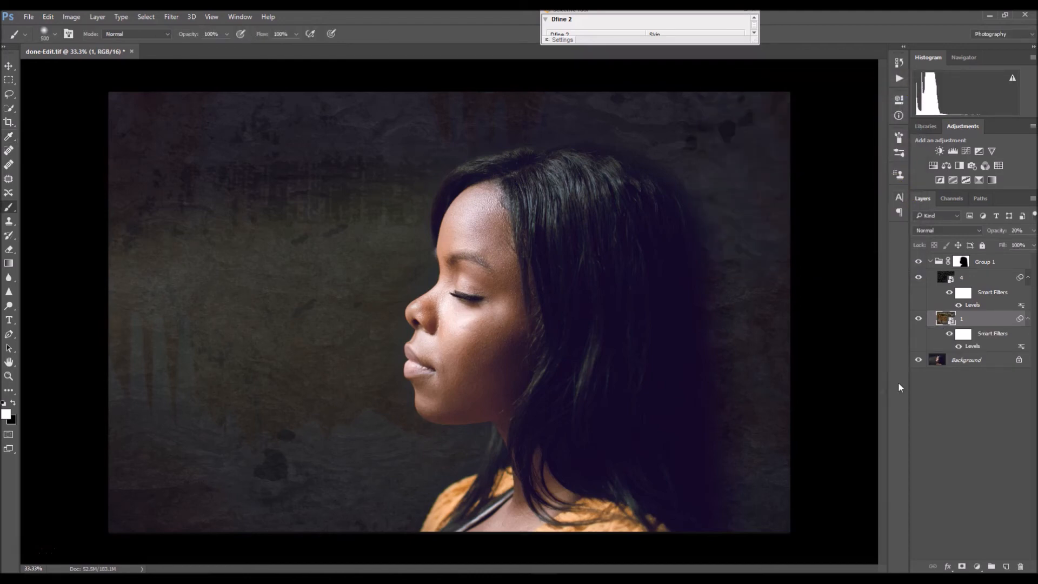
Apply a Gaussian Blur with a 9.0-pixel radius to texture layer 1.
left_click(171, 16)
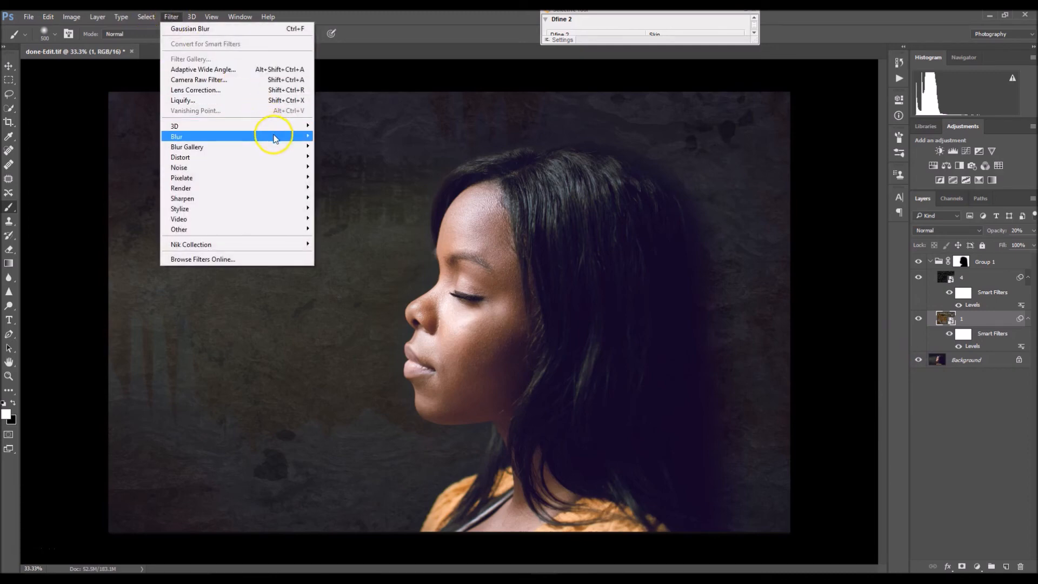
mouse_move(271, 138)
left_click(360, 185)
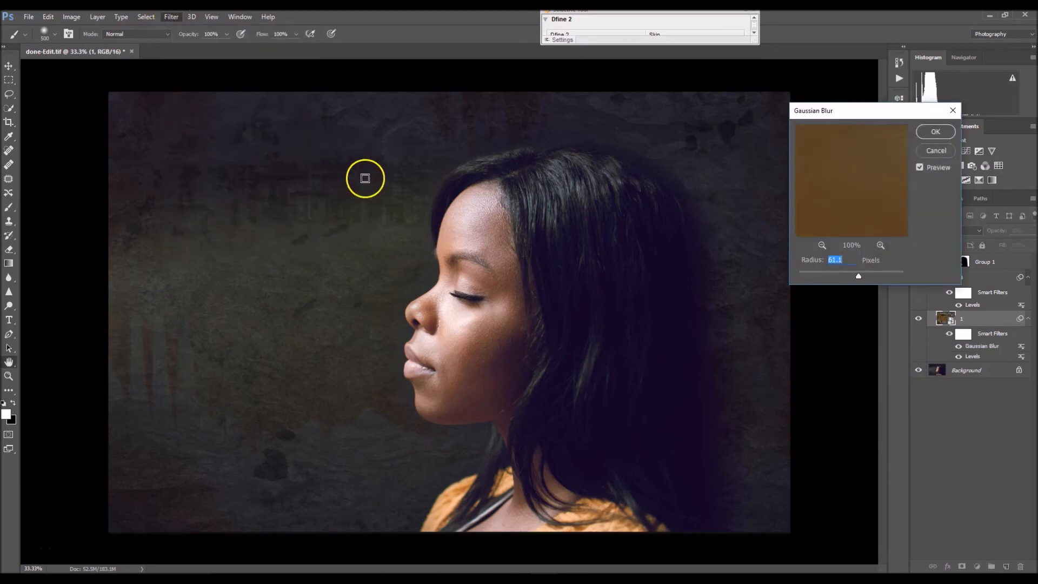
left_click_drag(857, 277, 839, 275)
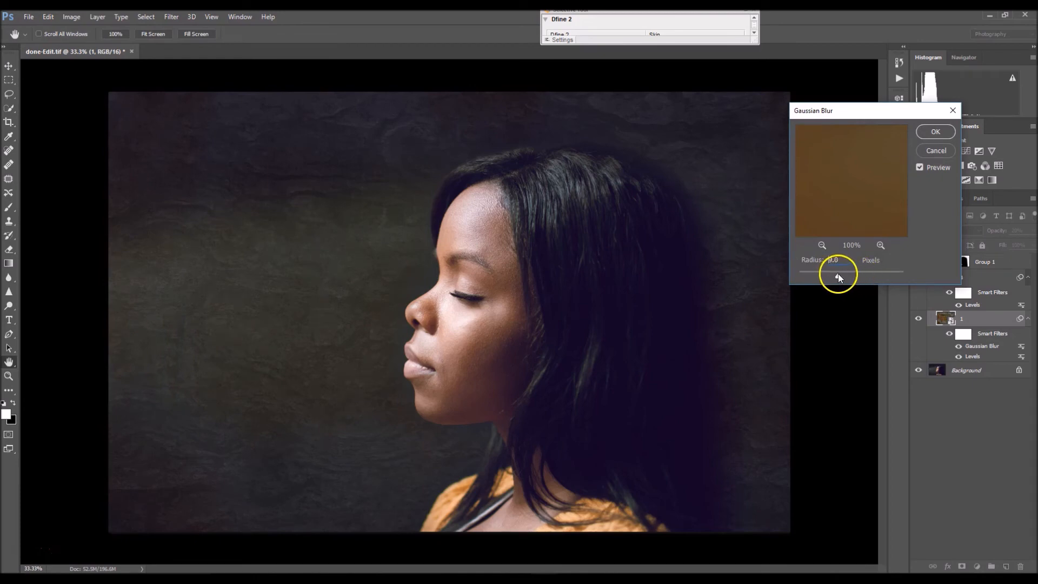
left_click(935, 131)
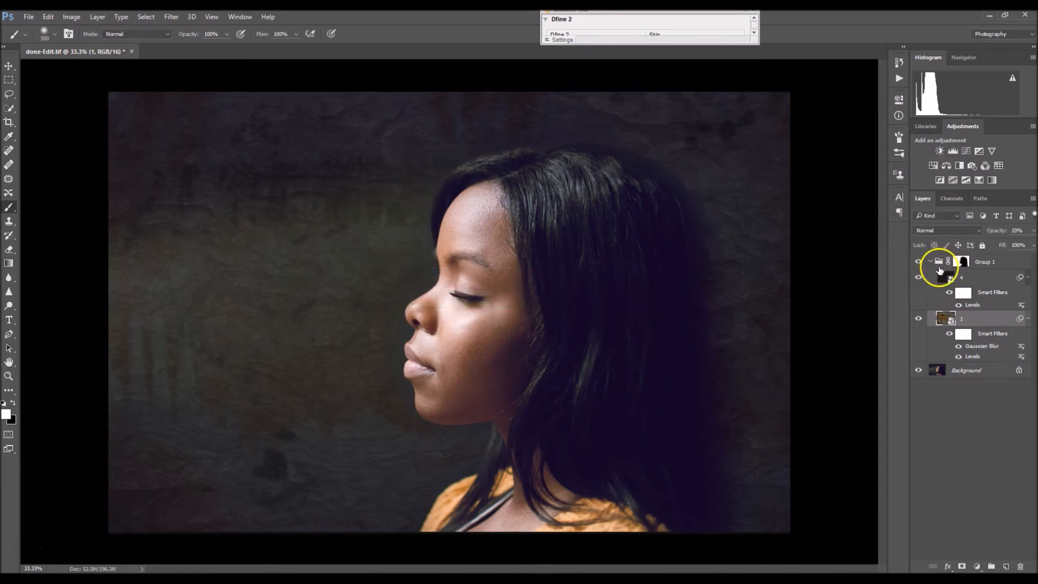
Apply a Gaussian Blur with a 9.0-pixel radius to texture layer 4.
left_click(943, 278)
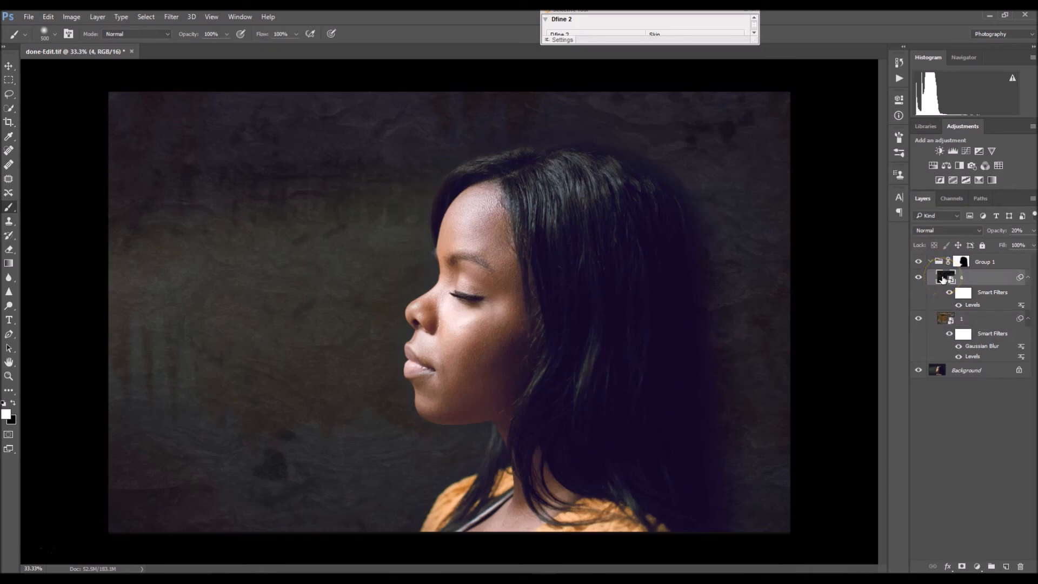
left_click(174, 19)
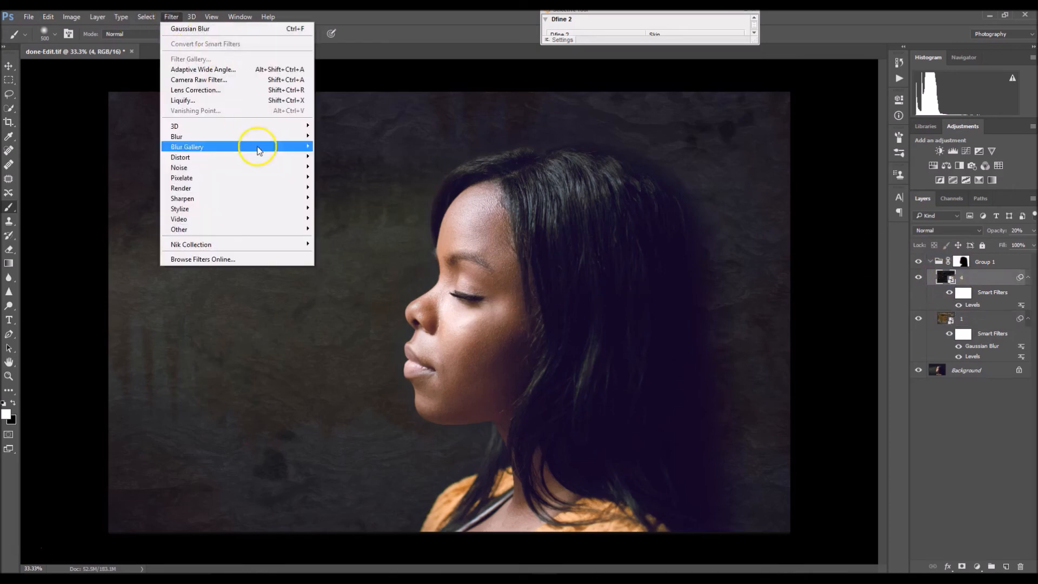
mouse_move(255, 137)
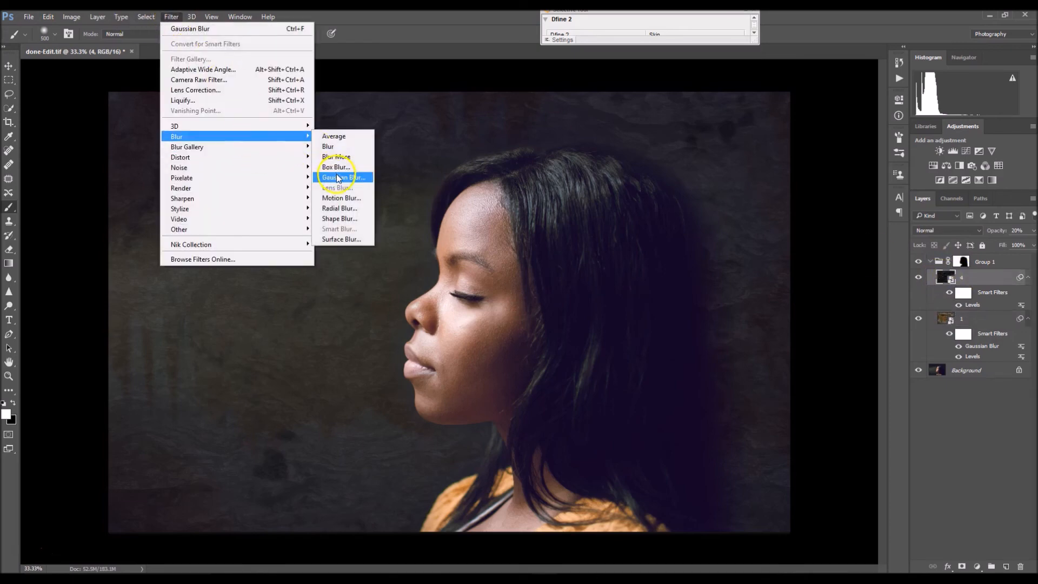
left_click(339, 177)
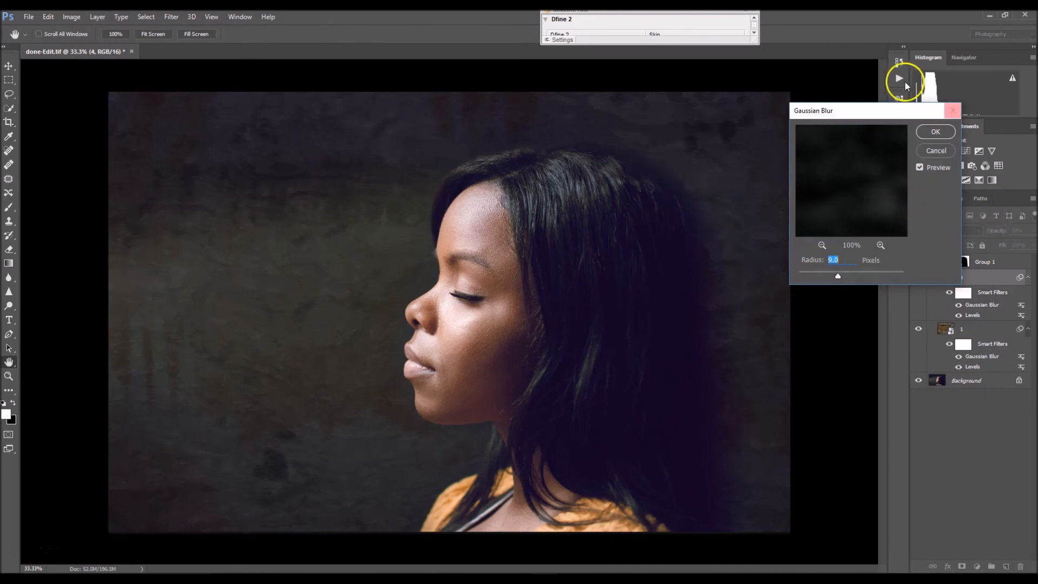
left_click(935, 132)
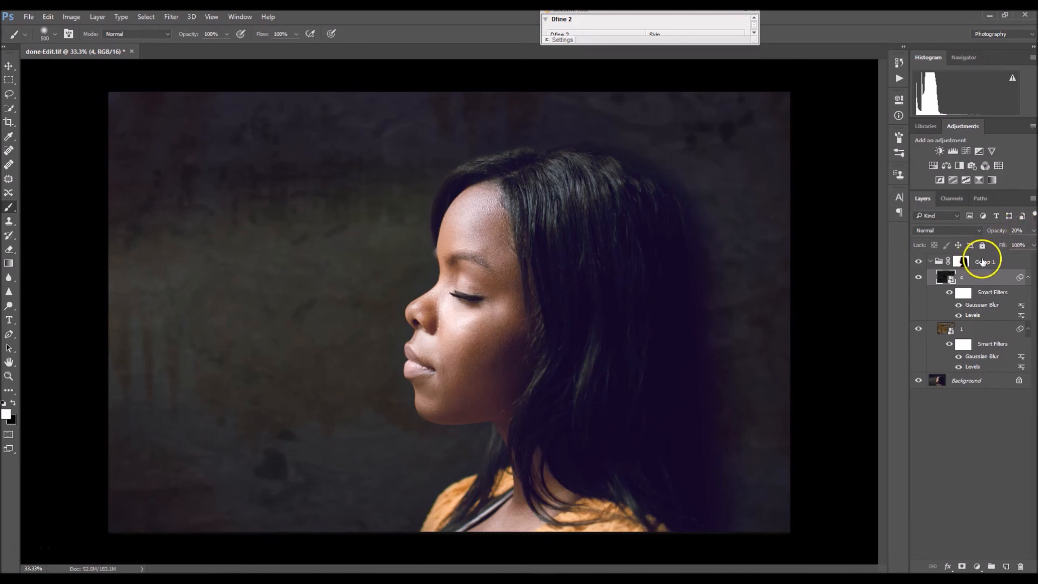
Collapse Group 1 and reduce the whole group's opacity to 57%.
left_click(978, 261)
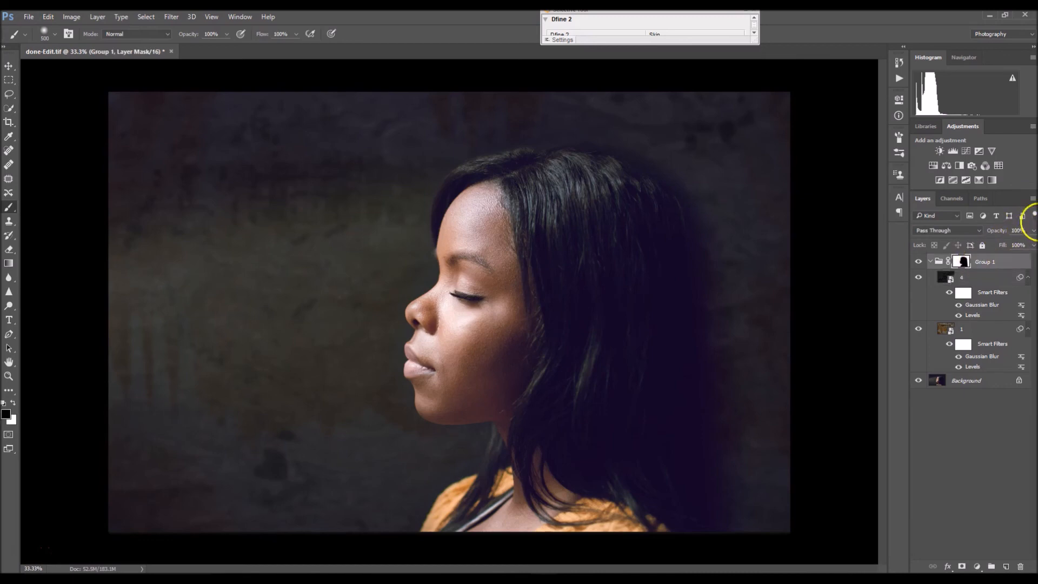
left_click(930, 262)
left_click_drag(1033, 236, 1018, 247)
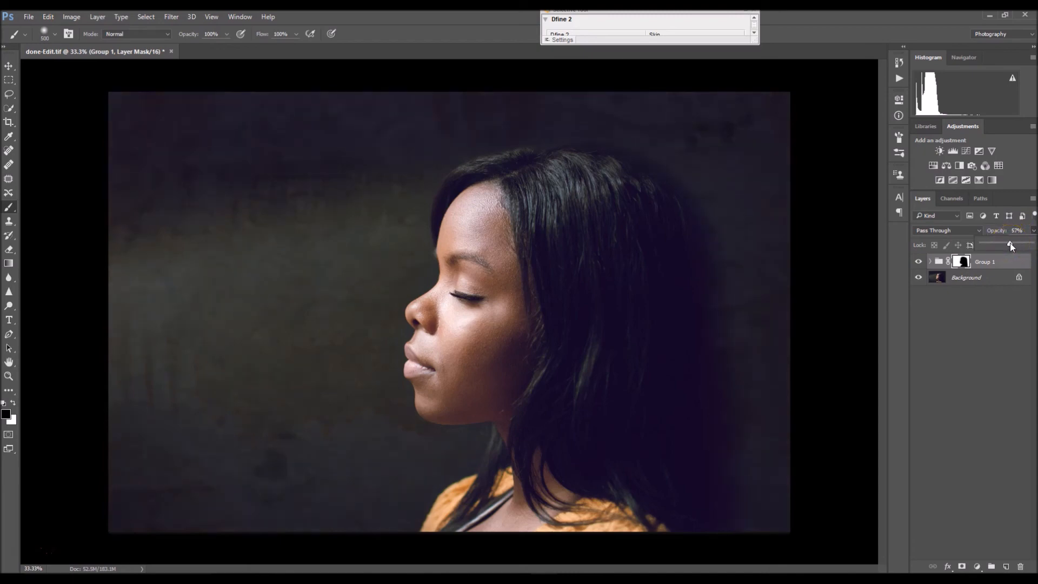
Compare the portrait's background with the texture group hidden and shown.
left_click(919, 263)
left_click(918, 262)
left_click(918, 263)
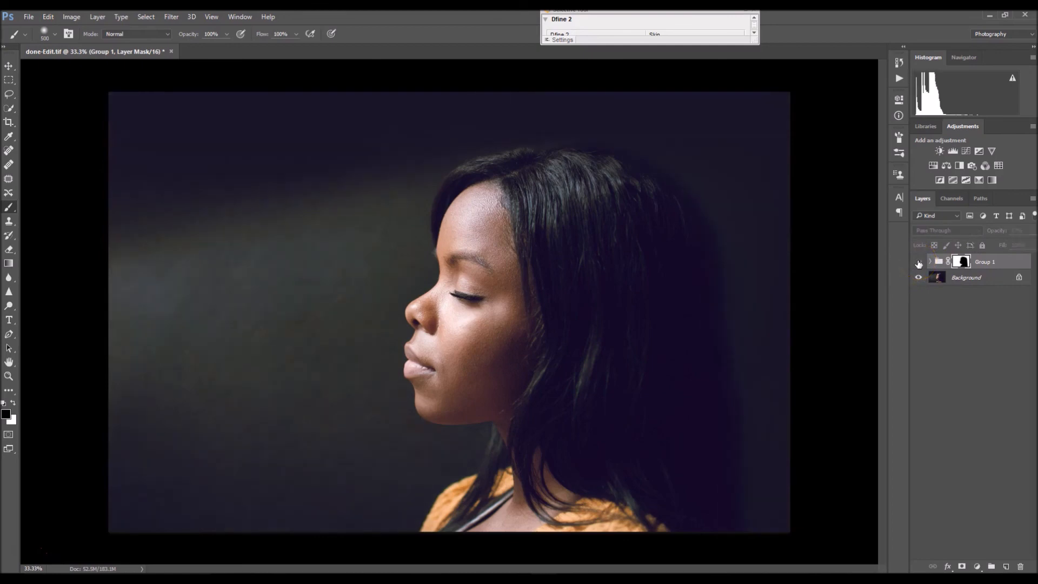
left_click(918, 262)
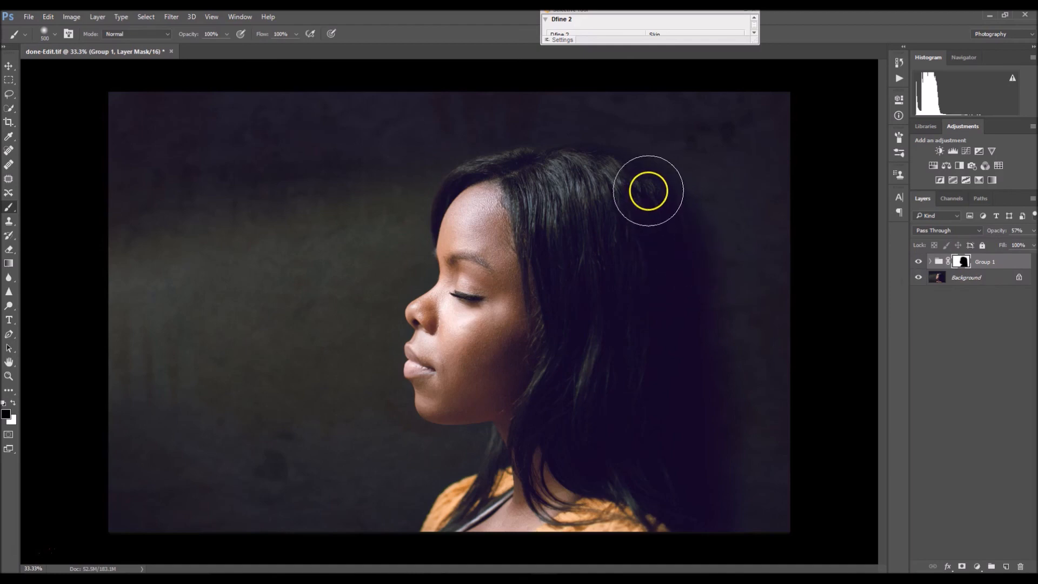
Paint black on the group's mask along the back of the woman's hair at 49% brush opacity, and flatten the image.
mouse_move(675, 227)
left_mouse_down()
mouse_move(702, 362)
mouse_move(706, 527)
left_mouse_up()
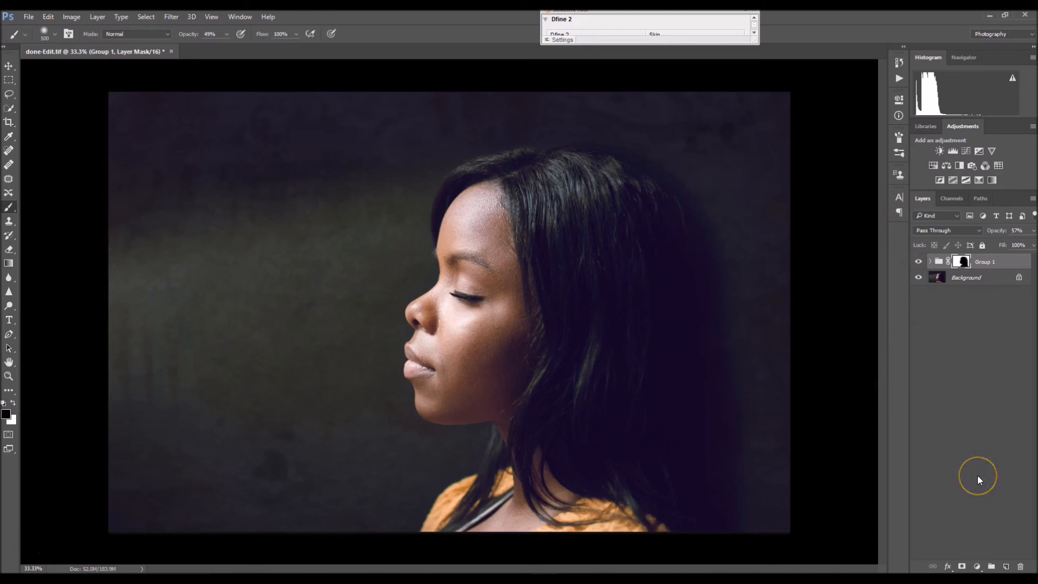
right_click(978, 278)
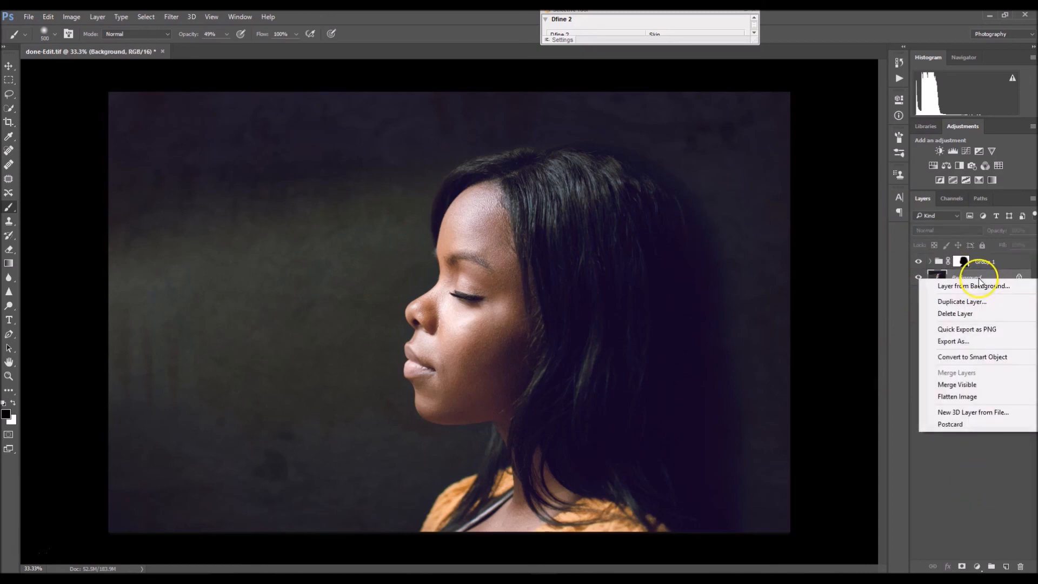
left_click(977, 397)
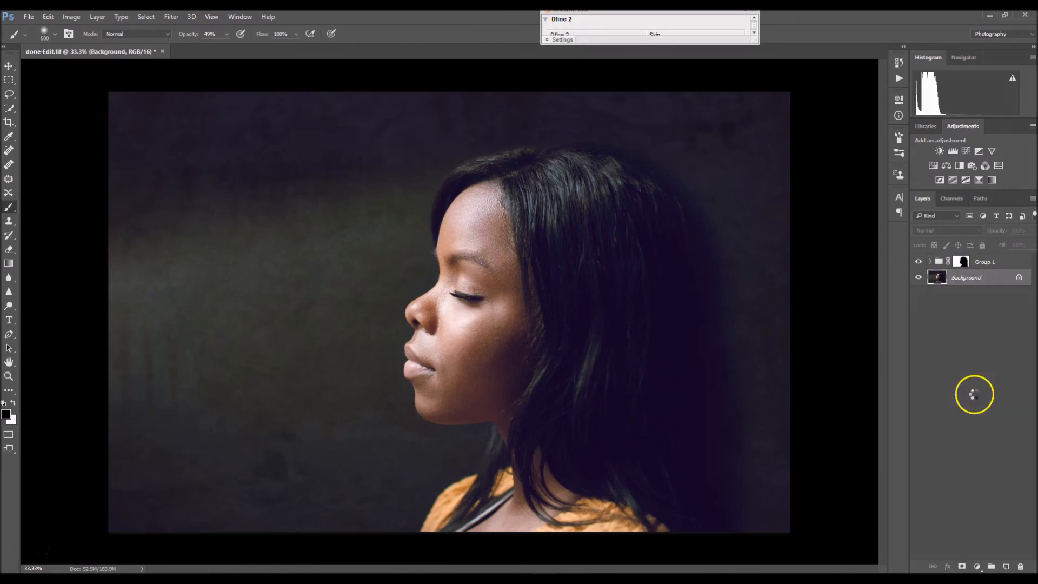